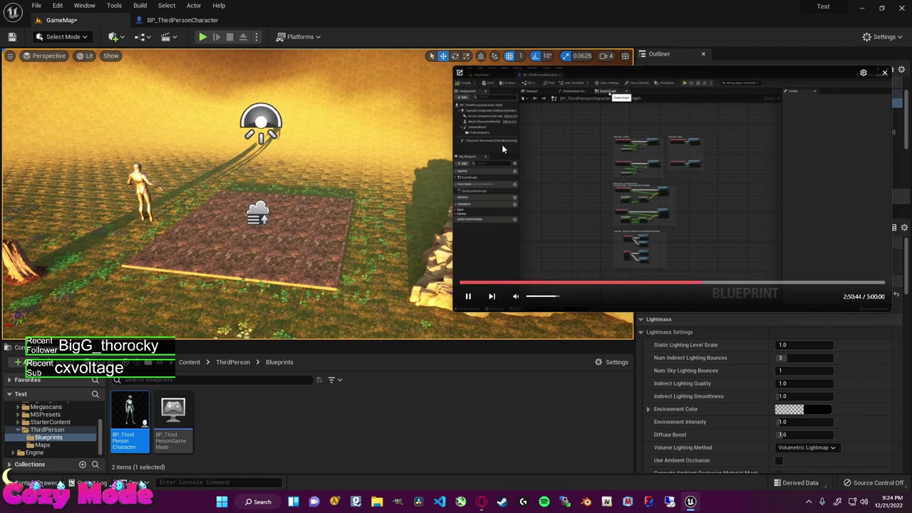
# Open the BP_ThirdPersonCharacter blueprint, shrink the floating tutorial video and examine the camera, movement and jump groups in the Event Graph
pyautogui.click(182, 20)
pyautogui.scroll(-5, 402, 234)
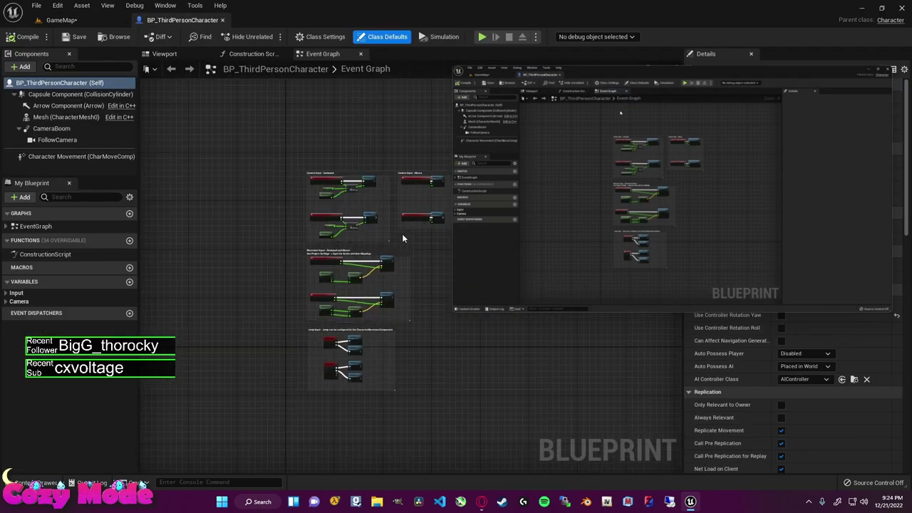
pyautogui.moveTo(547, 190)
pyautogui.moveTo(548, 191); pyautogui.dragTo(541, 186)
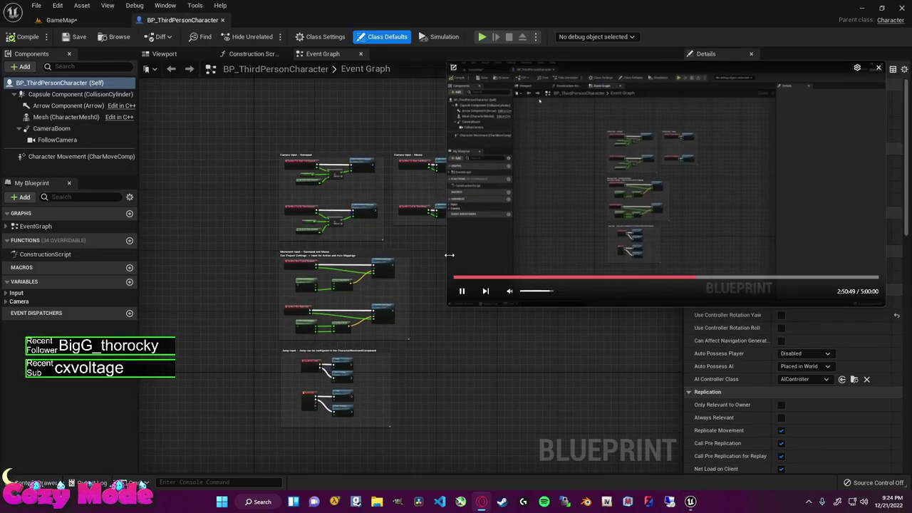
pyautogui.moveTo(447, 307); pyautogui.dragTo(548, 250)
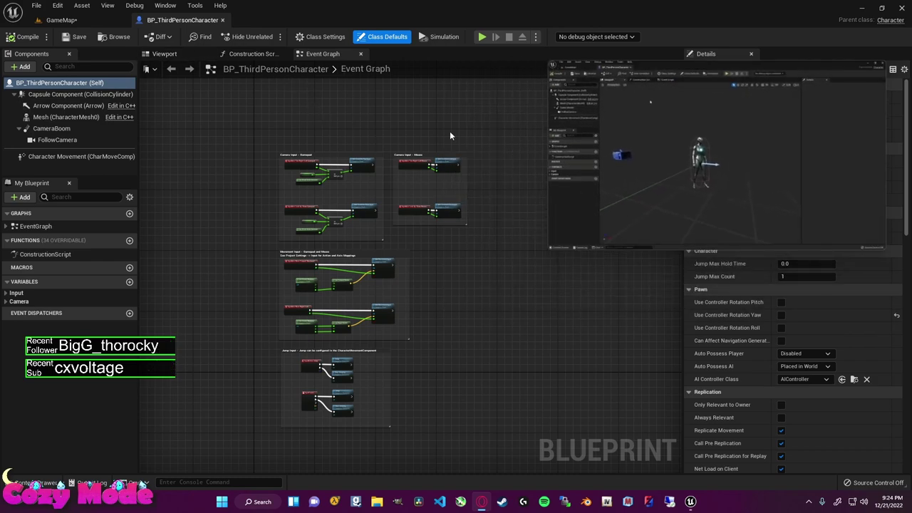
pyautogui.scroll(4, 329, 170)
pyautogui.scroll(-4, 332, 149)
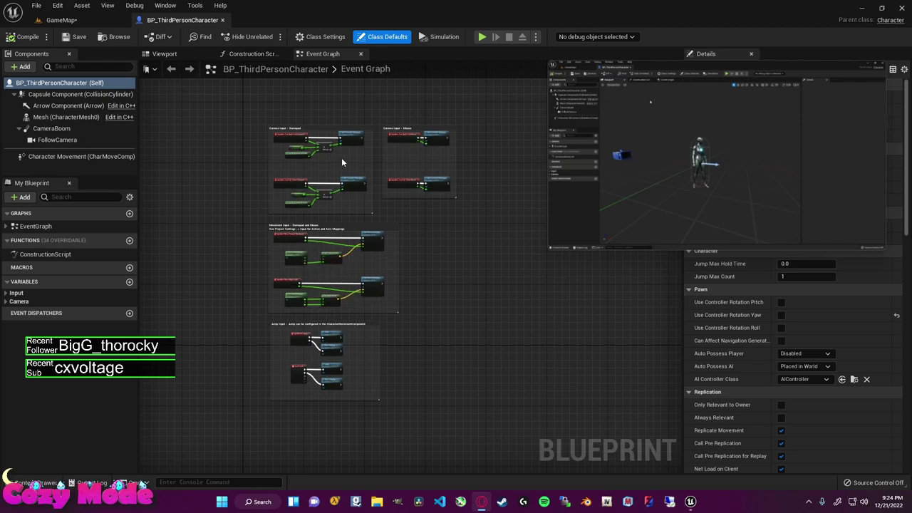
pyautogui.scroll(2, 356, 179)
pyautogui.scroll(1, 436, 268)
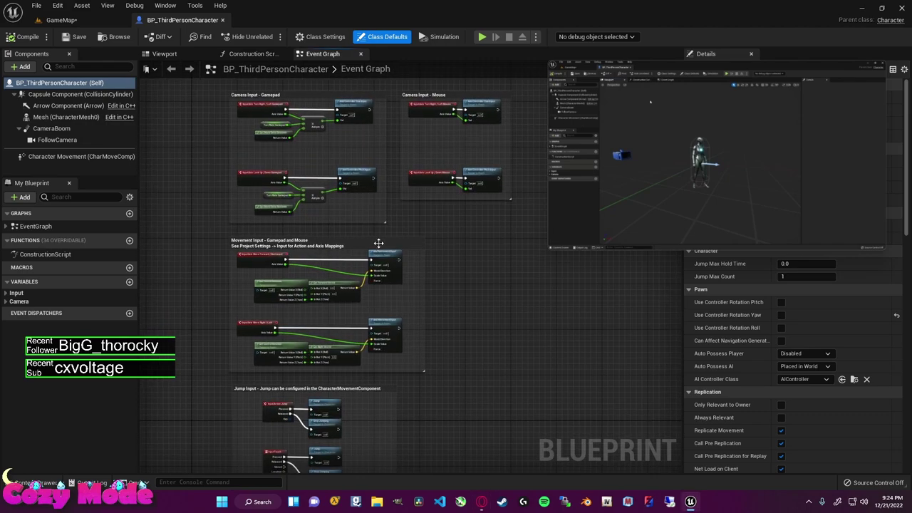
# Move the floating tutorial video off the Details settings, make it slightly smaller and resume its playback
pyautogui.moveTo(640, 127); pyautogui.dragTo(450, 323)
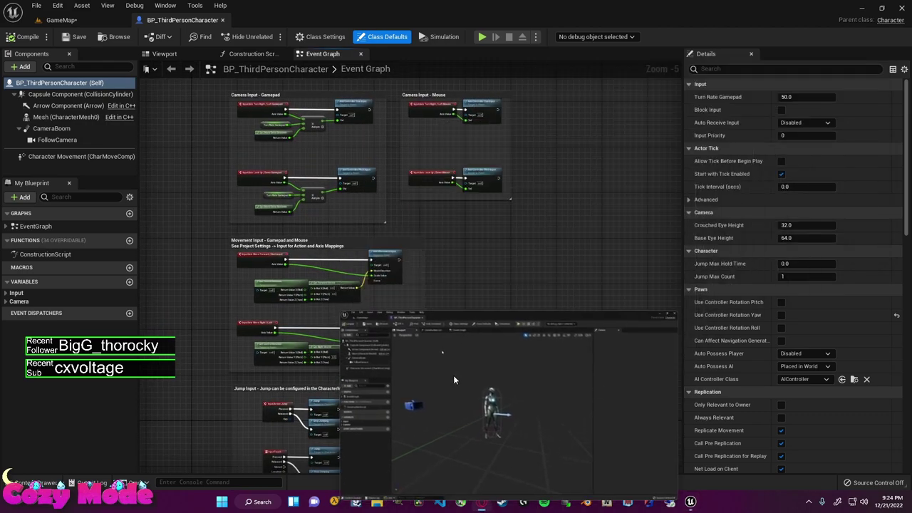
pyautogui.moveTo(453, 375); pyautogui.dragTo(439, 115)
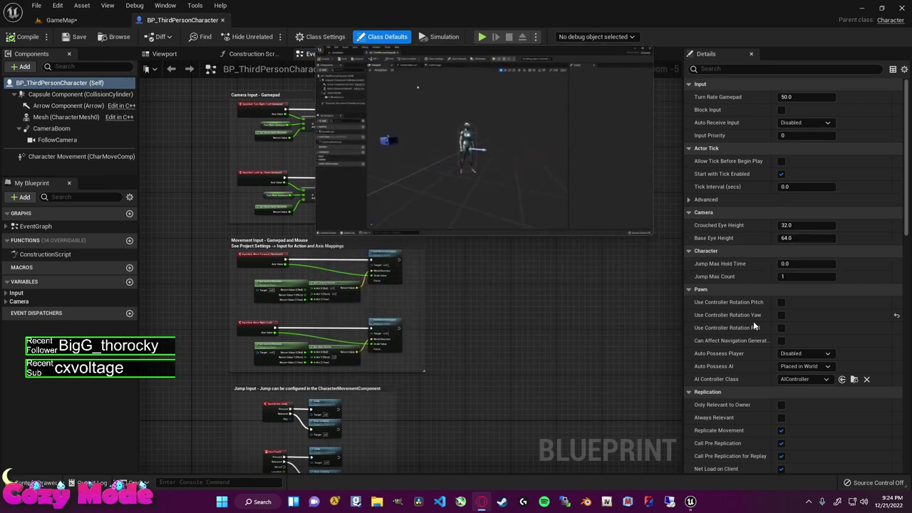
pyautogui.moveTo(536, 138)
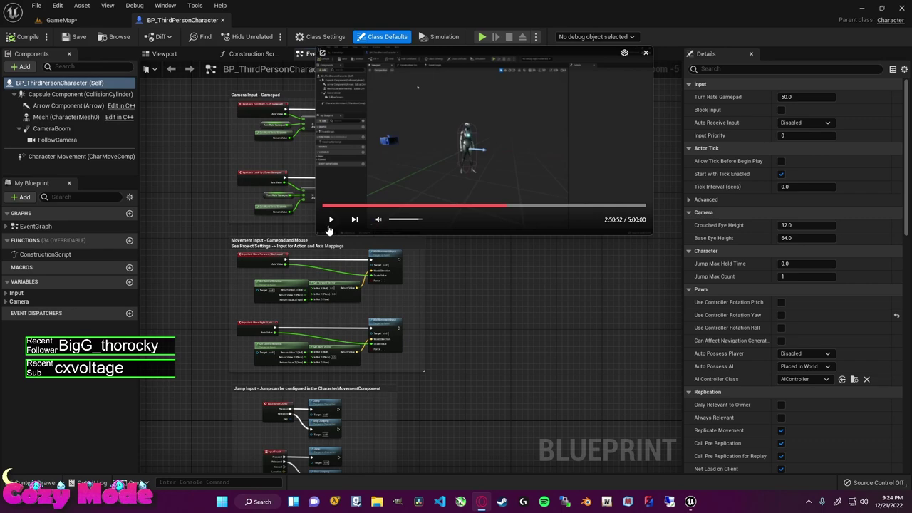
pyautogui.click(330, 220)
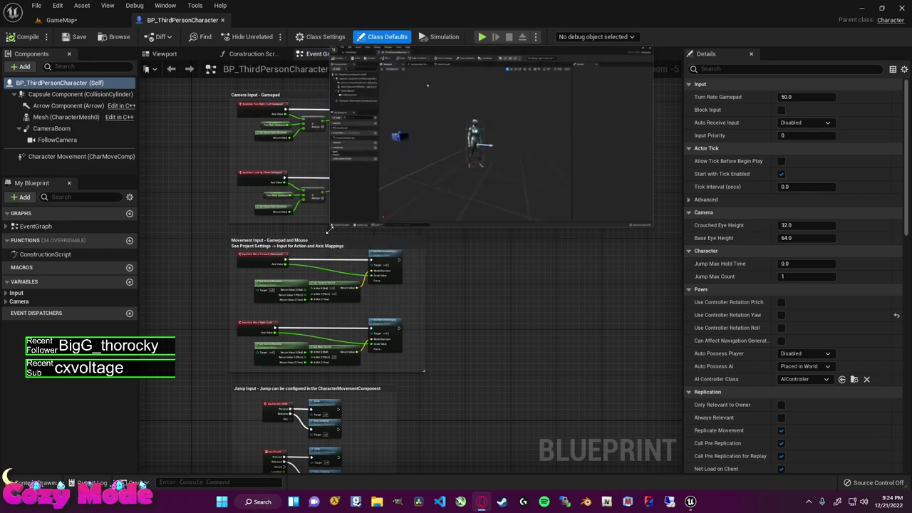
pyautogui.moveTo(514, 125); pyautogui.dragTo(582, 140)
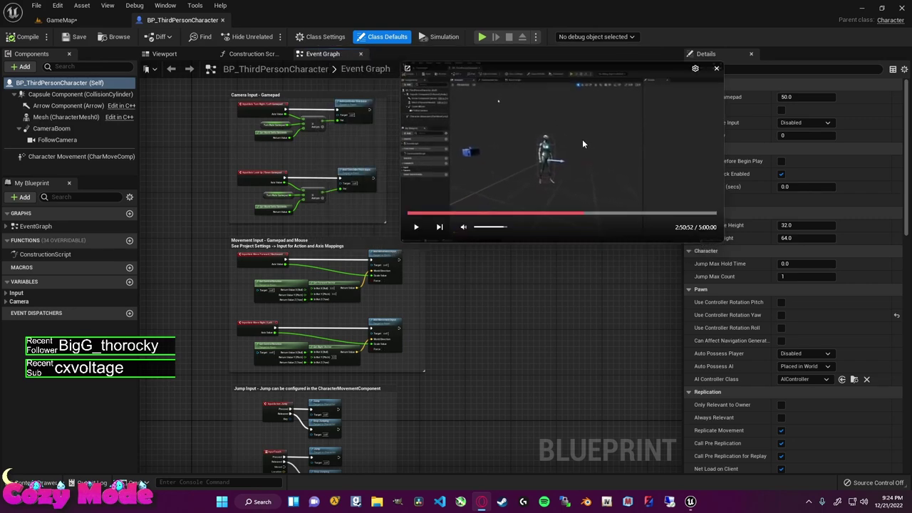
pyautogui.click(419, 226)
# Show the blueprint's Viewport and examine the character mesh, capsule and follow camera from several angles while following the tutorial video
pyautogui.click(164, 54)
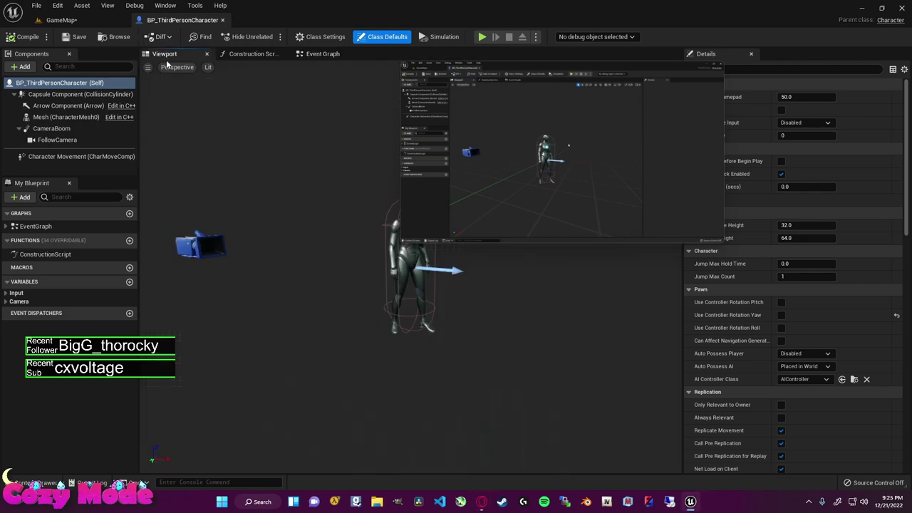
pyautogui.moveTo(401, 241); pyautogui.dragTo(436, 213)
pyautogui.moveTo(421, 249); pyautogui.dragTo(428, 171, button='right')
pyautogui.click(447, 200)
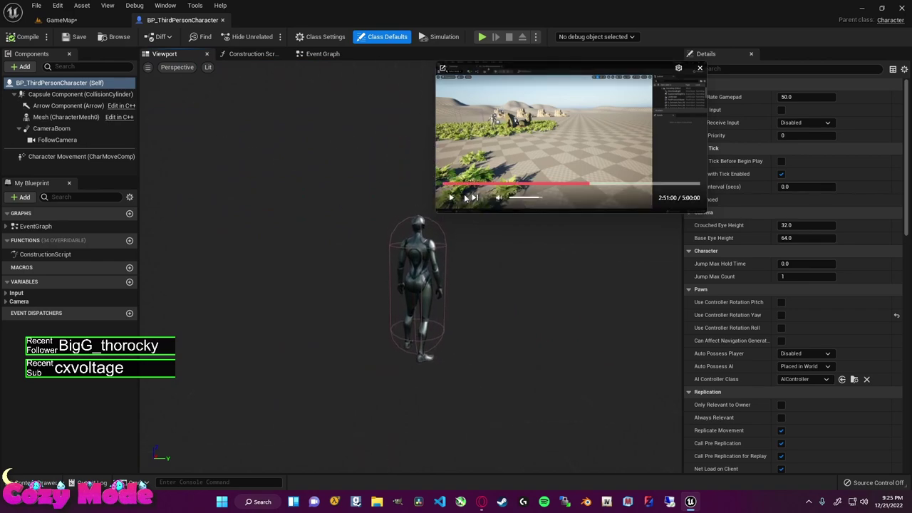
pyautogui.click(452, 198)
pyautogui.moveTo(349, 228); pyautogui.dragTo(365, 168)
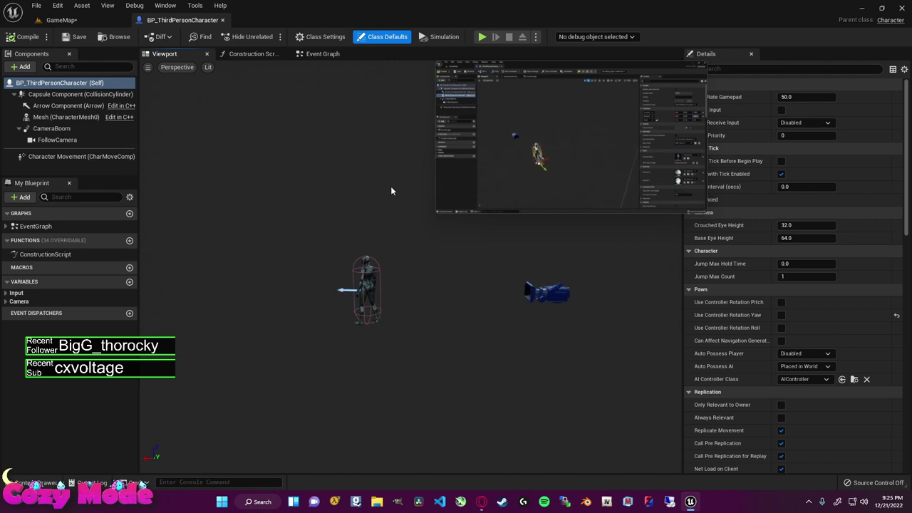
pyautogui.moveTo(433, 186); pyautogui.dragTo(399, 235, button='right')
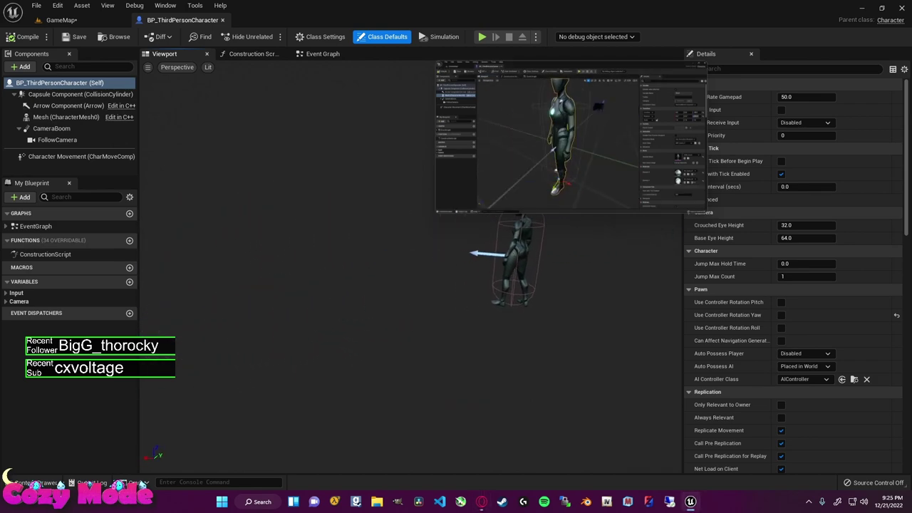
pyautogui.moveTo(475, 209)
pyautogui.click(452, 200)
pyautogui.moveTo(360, 212); pyautogui.dragTo(467, 222, button='right')
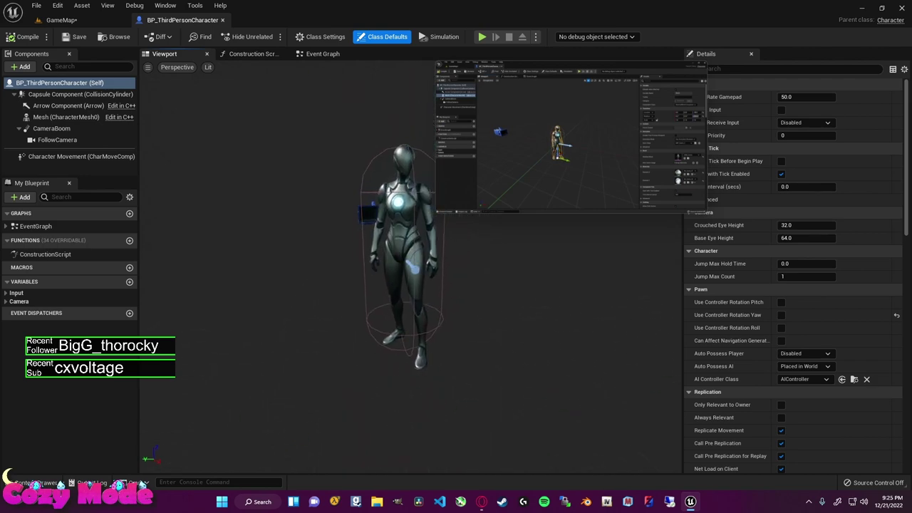
pyautogui.moveTo(382, 251)
pyautogui.mouseDown(button='right')
pyautogui.moveTo(393, 248)
pyautogui.moveTo(381, 242)
pyautogui.moveTo(376, 260)
pyautogui.mouseUp(button='right')
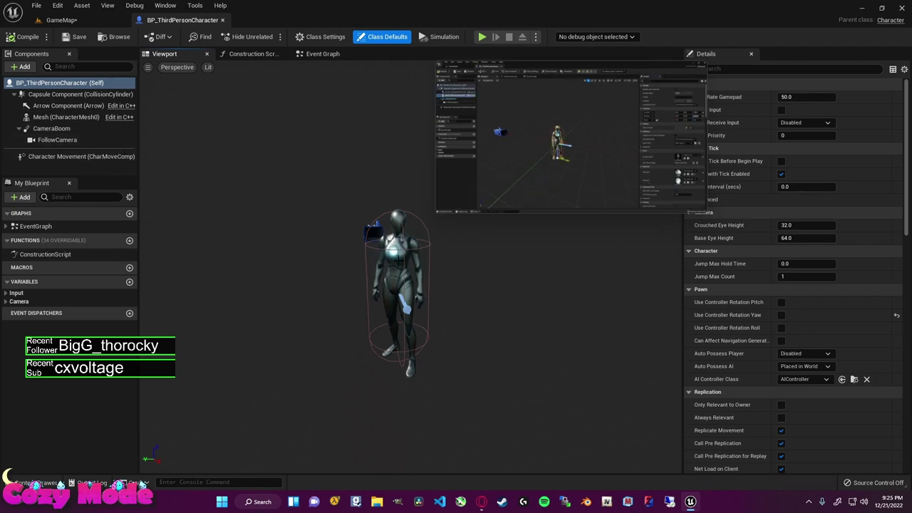
# Select the character's Mesh component and set its Skeletal Mesh to SKM_Manny_Simple
pyautogui.click(425, 265)
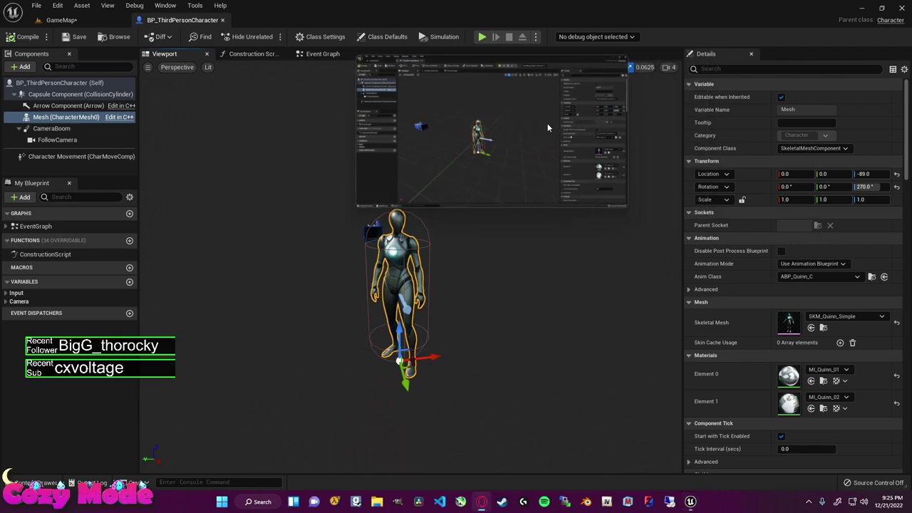
pyautogui.click(852, 320)
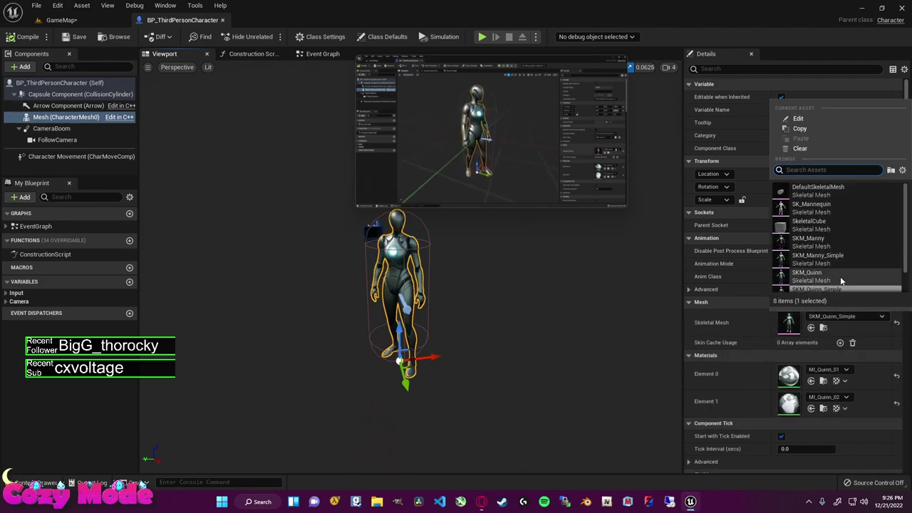
pyautogui.scroll(-1, 845, 287)
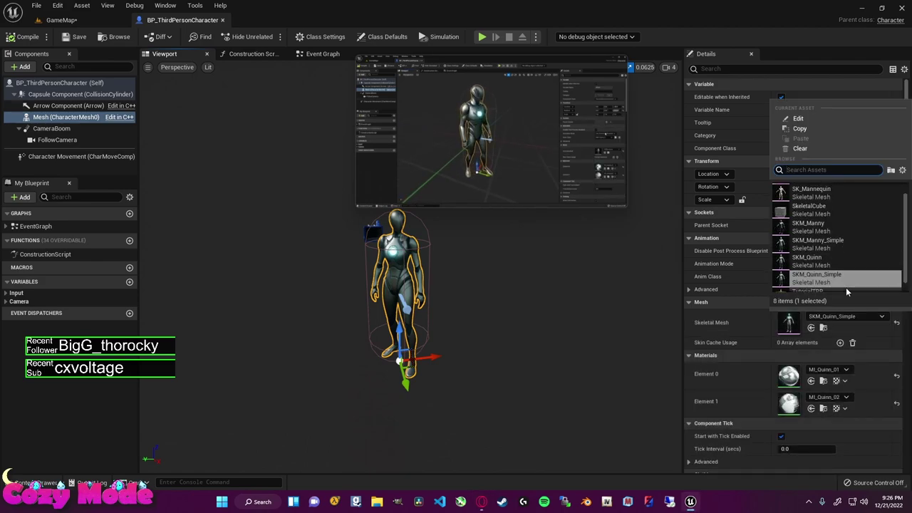
pyautogui.click(843, 240)
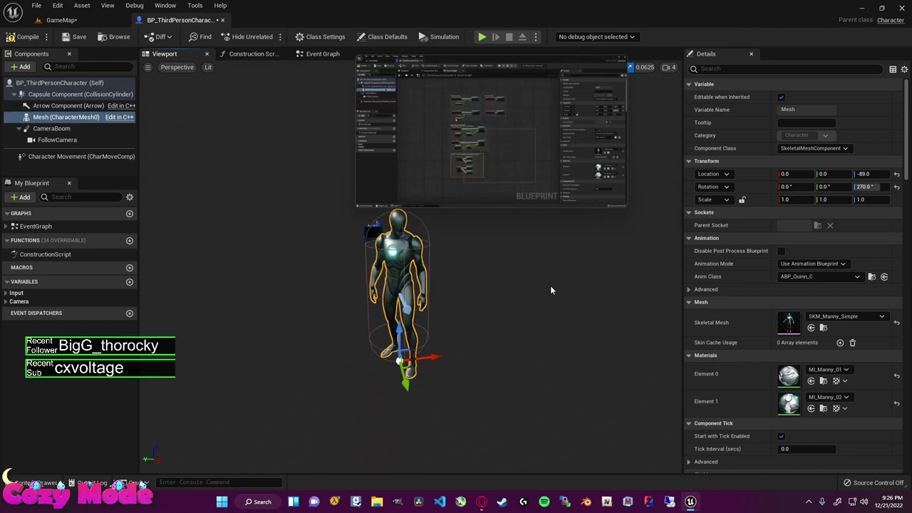
# Bring up the character blueprint's Event Graph, close it and reopen it
pyautogui.click(319, 54)
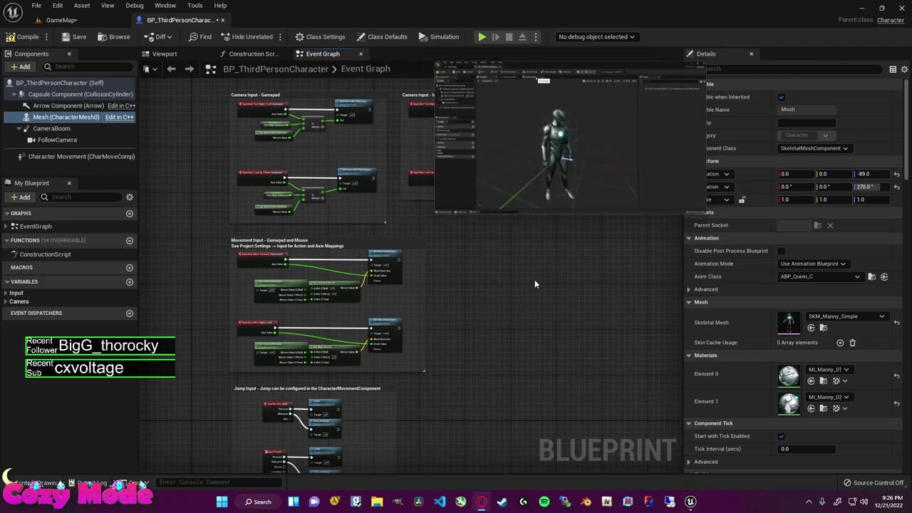
pyautogui.scroll(-4, 535, 277)
pyautogui.scroll(1, 533, 263)
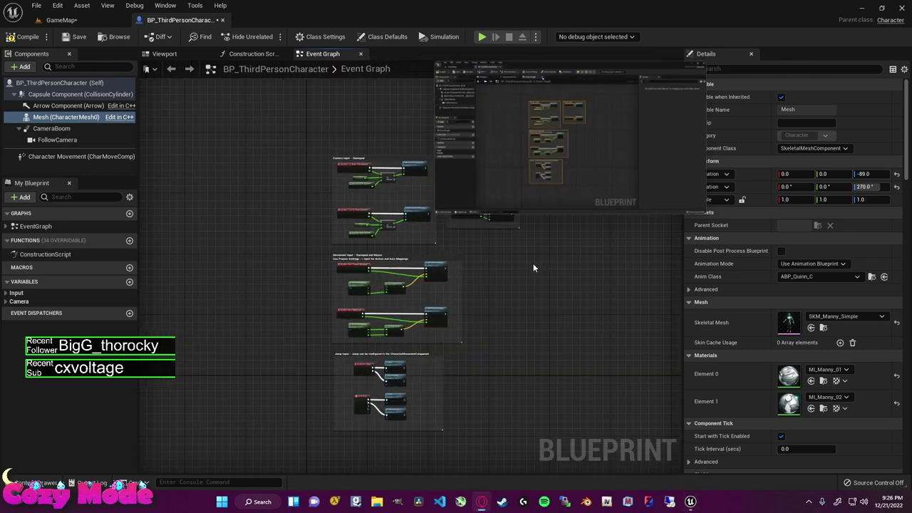
pyautogui.scroll(2, 533, 263)
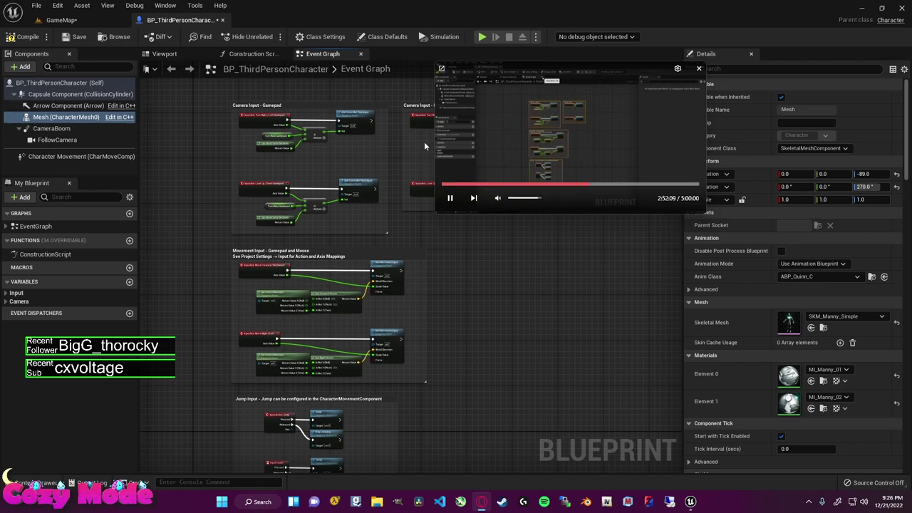
pyautogui.click(361, 53)
pyautogui.click(61, 226)
pyautogui.doubleClick(60, 226)
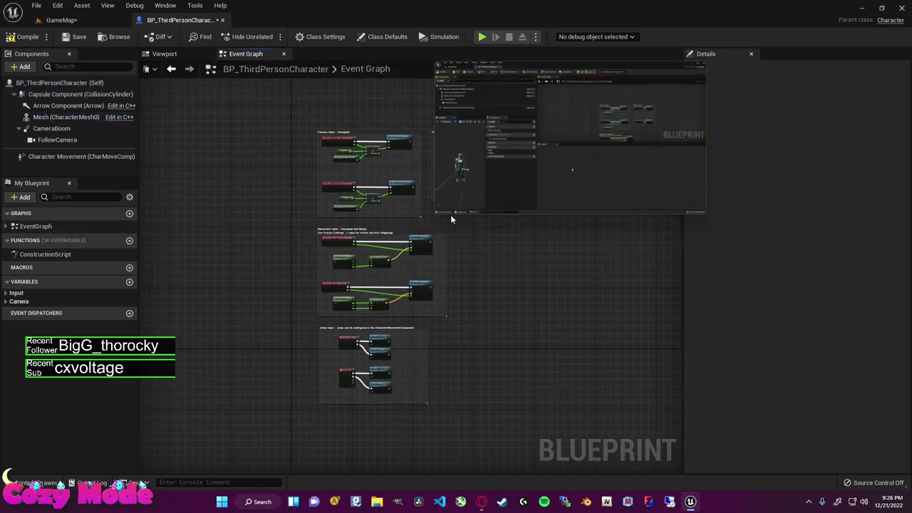
# Move the floating tutorial video clear of the Event Graph's node groups and enlarge it
pyautogui.moveTo(449, 213)
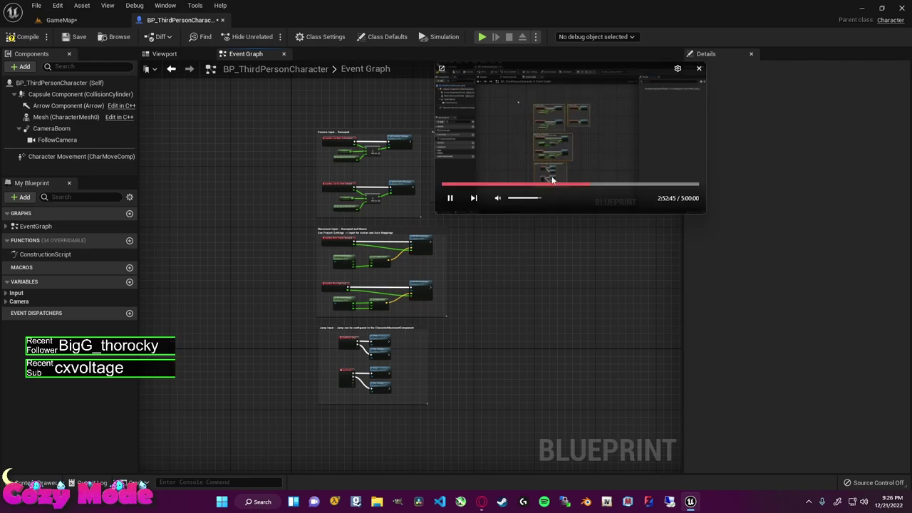
pyautogui.moveTo(560, 123); pyautogui.dragTo(606, 276)
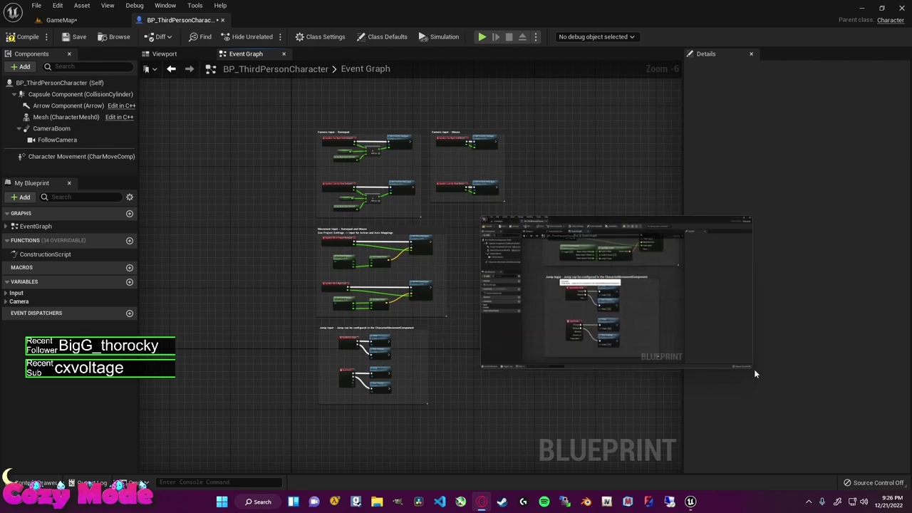
pyautogui.moveTo(752, 369); pyautogui.dragTo(821, 407)
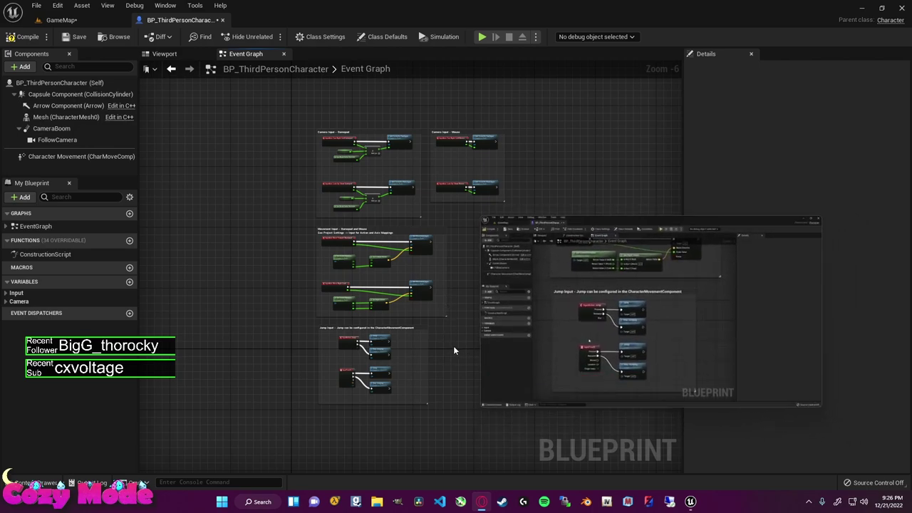
# Examine the Jump Input group, including the InputAction Jump and InputTouch nodes, while following the tutorial video
pyautogui.scroll(3, 422, 363)
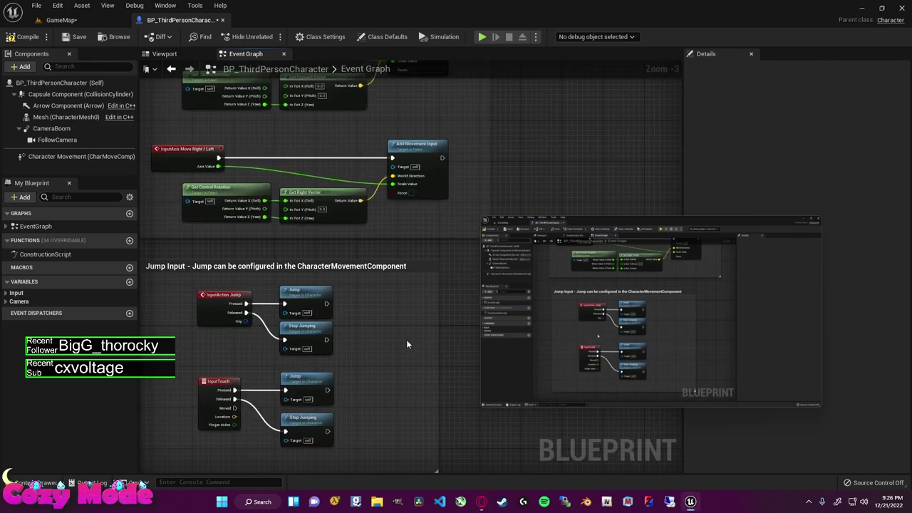
pyautogui.moveTo(407, 344); pyautogui.dragTo(458, 307, button='right')
pyautogui.scroll(4, 411, 309)
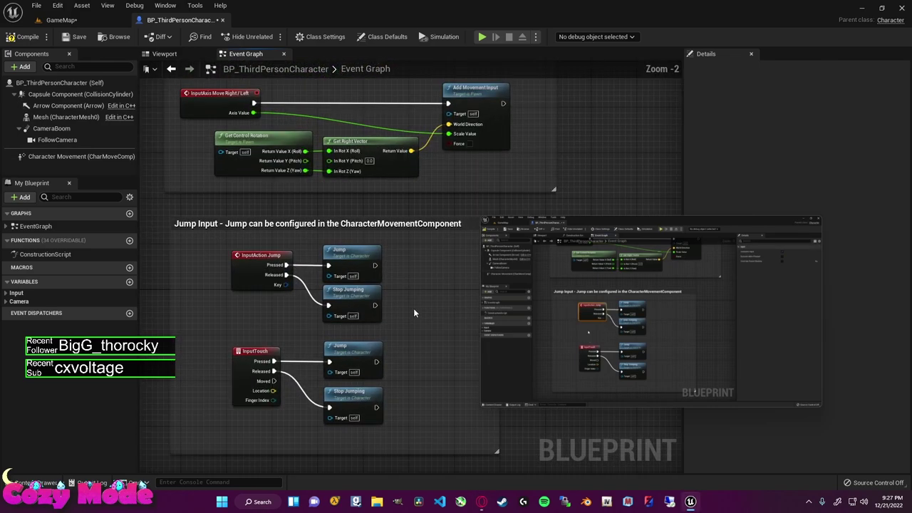
pyautogui.moveTo(432, 285); pyautogui.dragTo(510, 282, button='right')
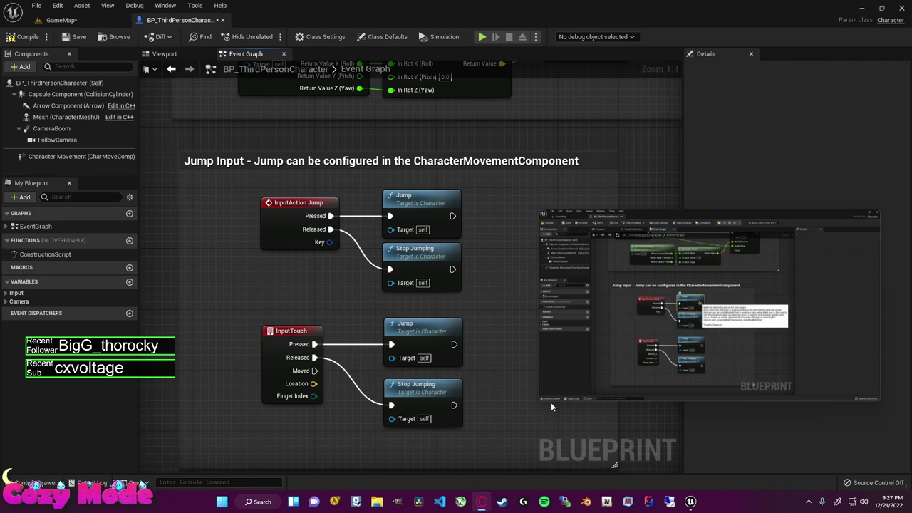
pyautogui.moveTo(550, 390)
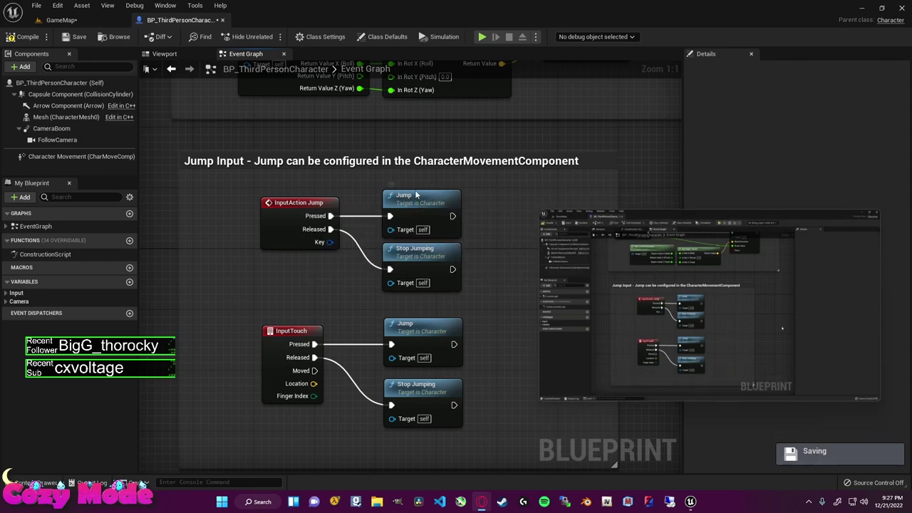
pyautogui.moveTo(557, 393)
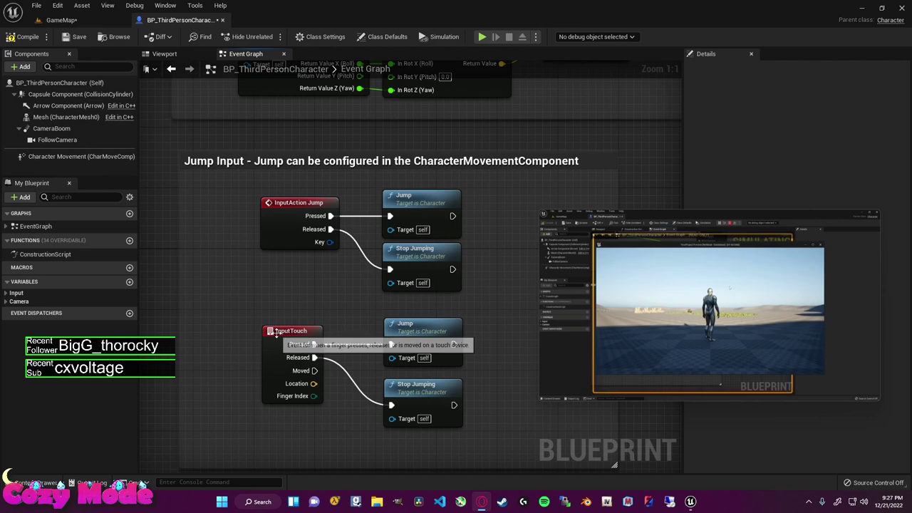
pyautogui.moveTo(585, 353)
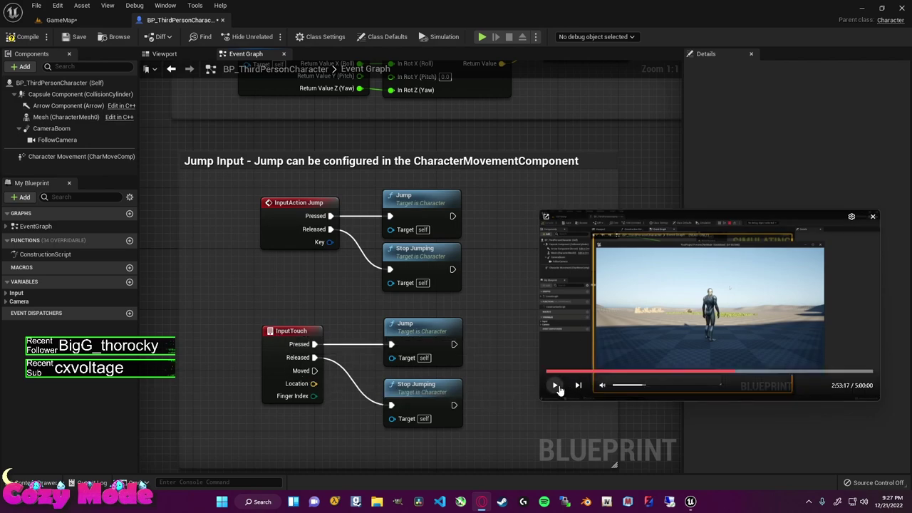
pyautogui.click(556, 387)
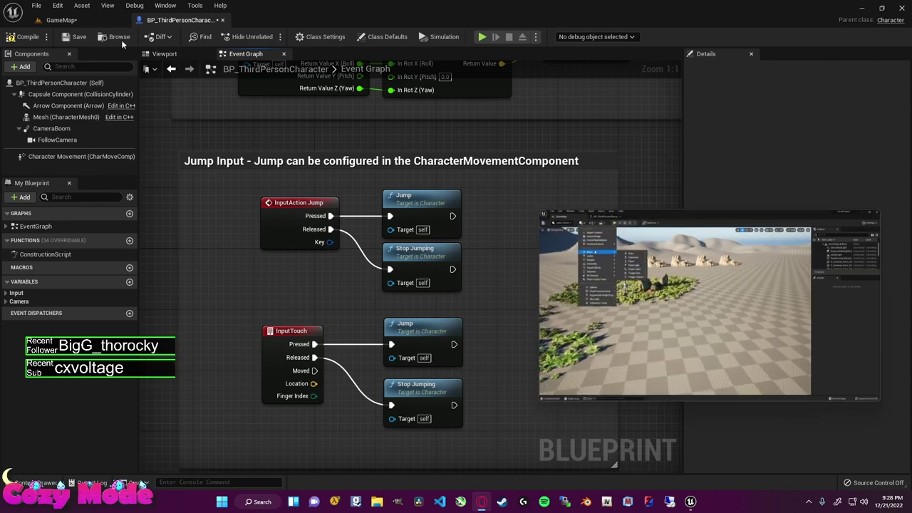
# Return to the GameMap level and look across its landscape
pyautogui.click(72, 21)
pyautogui.moveTo(386, 203); pyautogui.dragTo(342, 214, button='right')
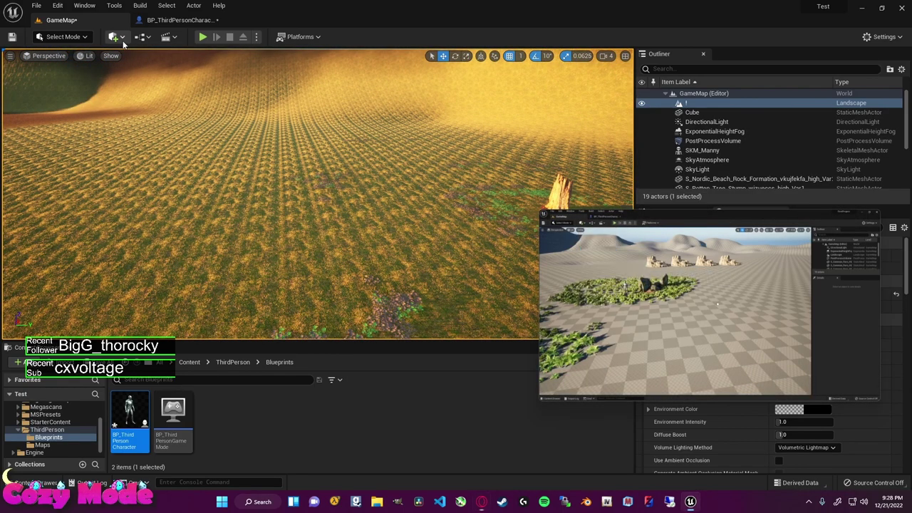
# Browse the placeable actor categories, including Volumes and All Classes, for the player start actor shown in the tutorial video
pyautogui.click(115, 37)
pyautogui.moveTo(181, 167)
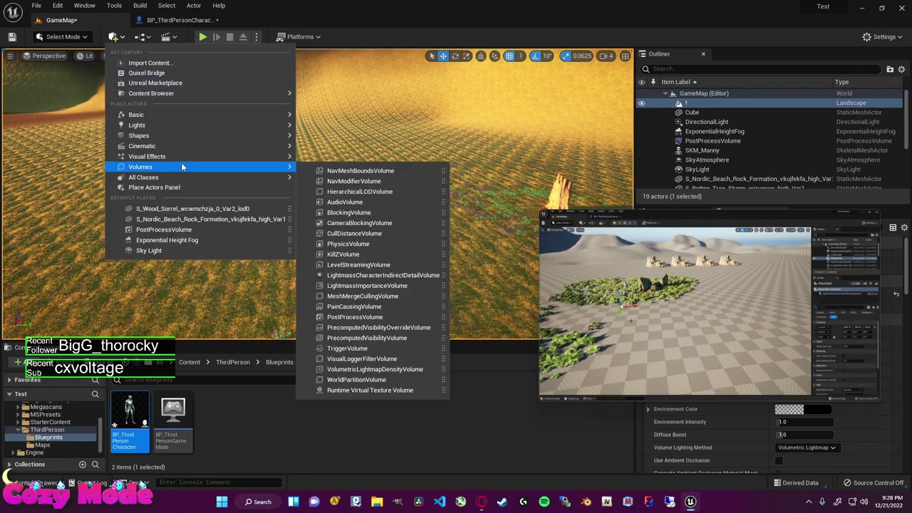
pyautogui.click(407, 77)
pyautogui.moveTo(562, 398)
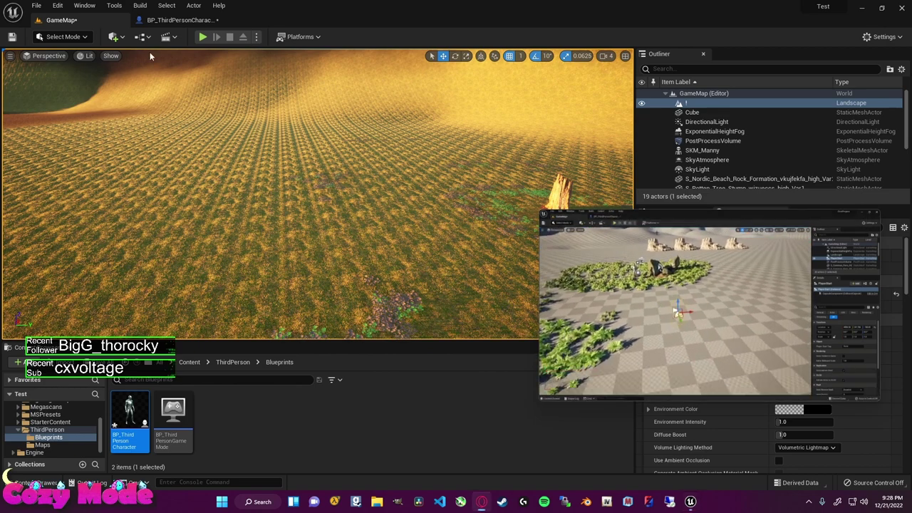
pyautogui.click(117, 43)
pyautogui.moveTo(192, 116)
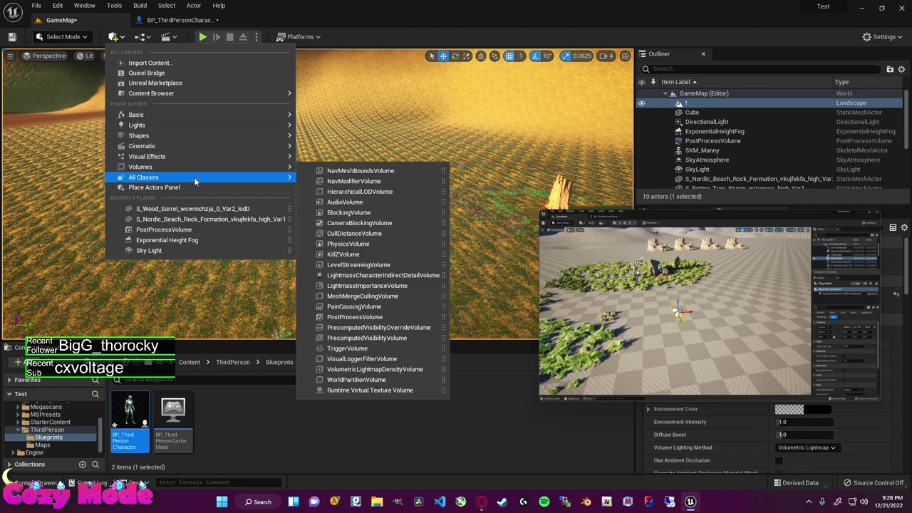
pyautogui.moveTo(193, 177)
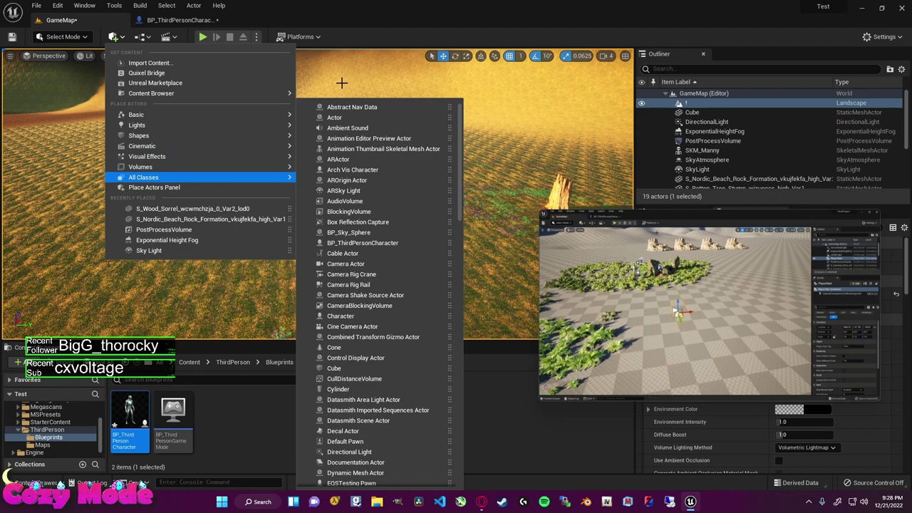
pyautogui.moveTo(281, 93)
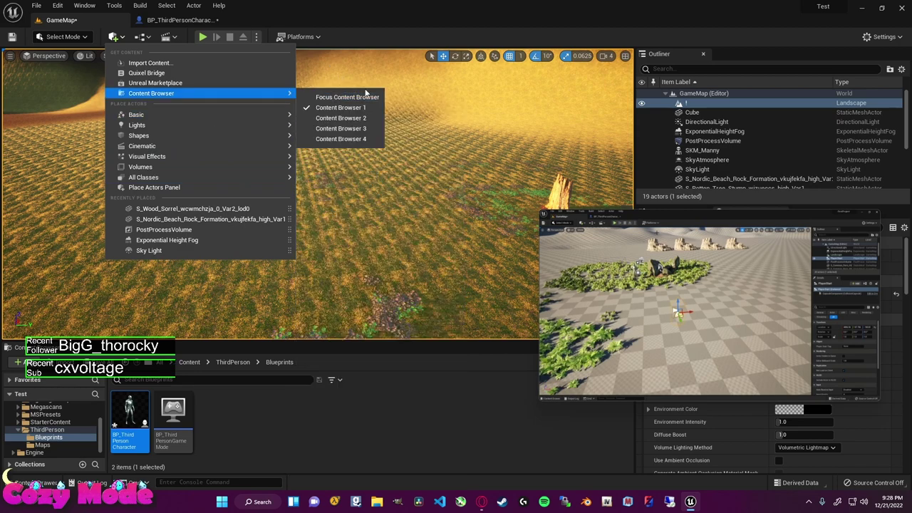
pyautogui.click(364, 67)
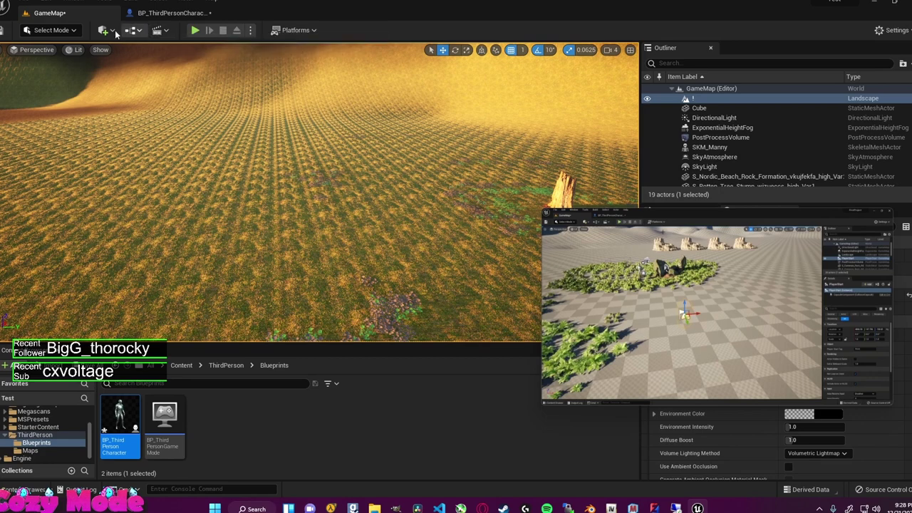
pyautogui.click(111, 30)
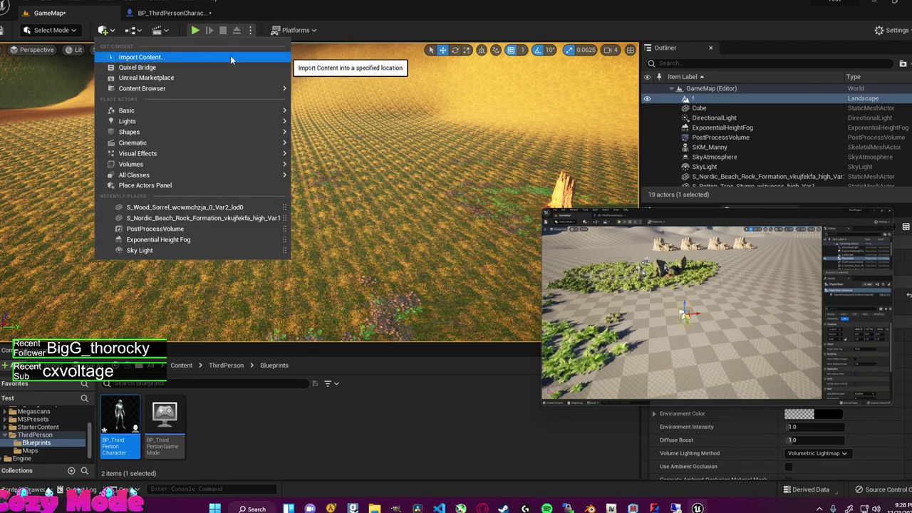
pyautogui.moveTo(249, 90)
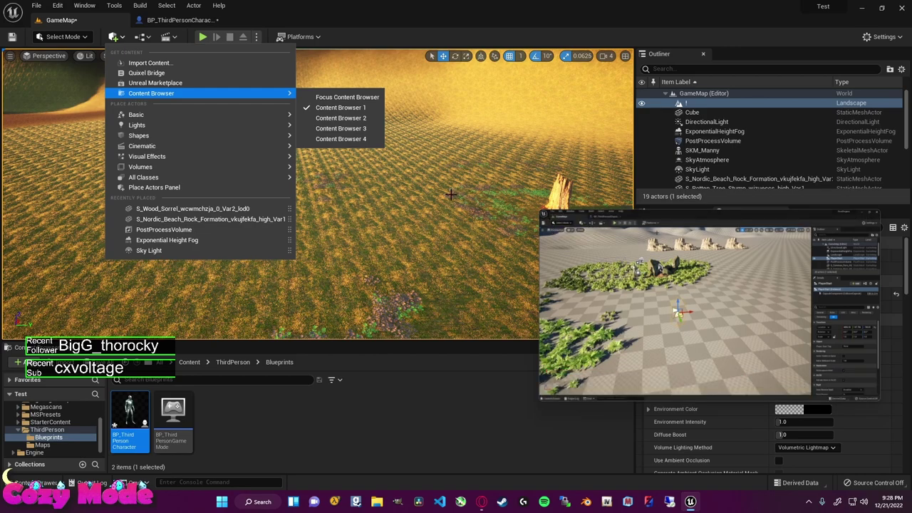
pyautogui.click(559, 188)
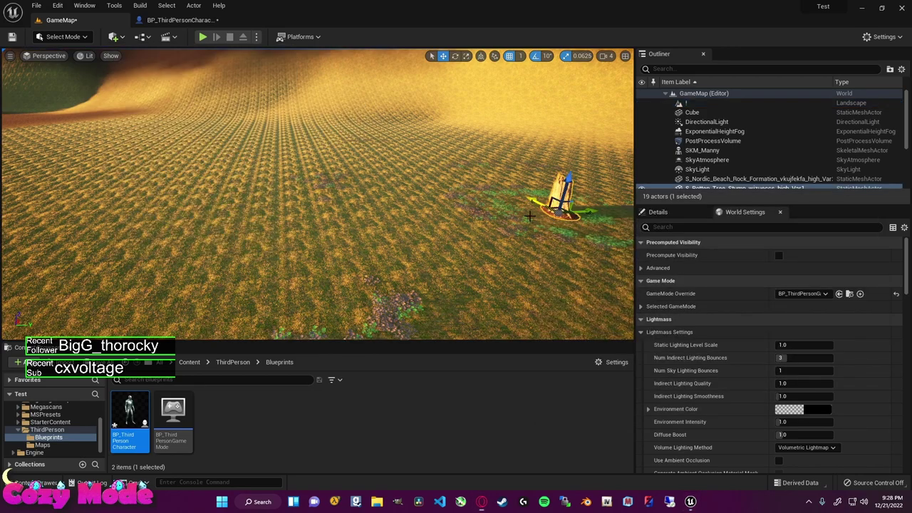
# Place a basic Player Start actor on the GameMap landscape, following the tutorial video
pyautogui.click(113, 36)
pyautogui.moveTo(183, 113)
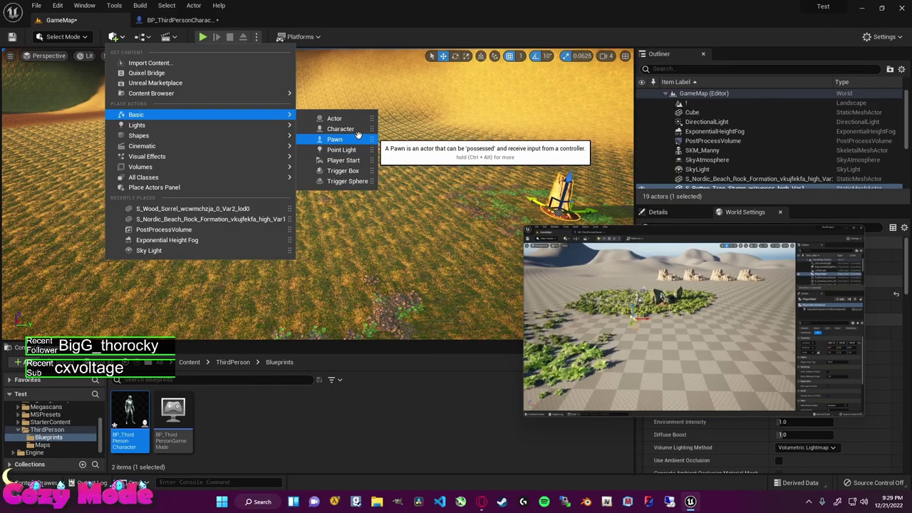
pyautogui.click(346, 160)
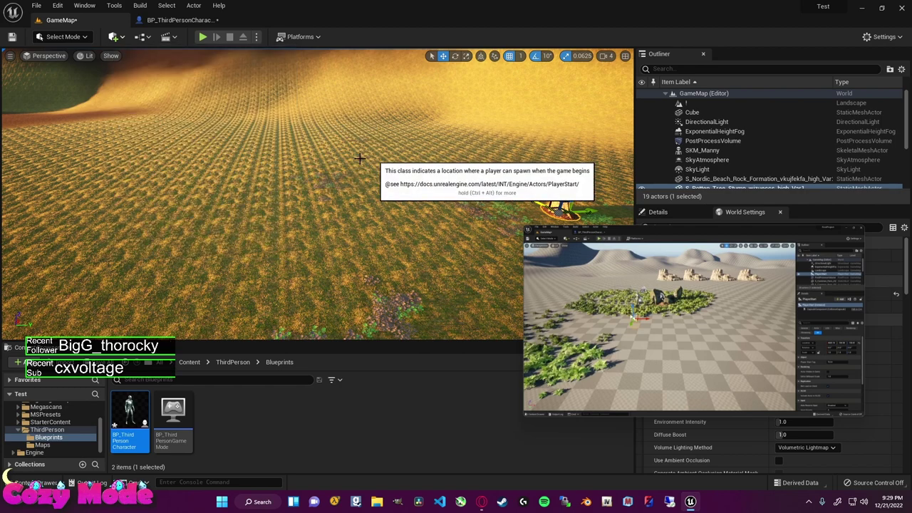
pyautogui.scroll(1, 344, 194)
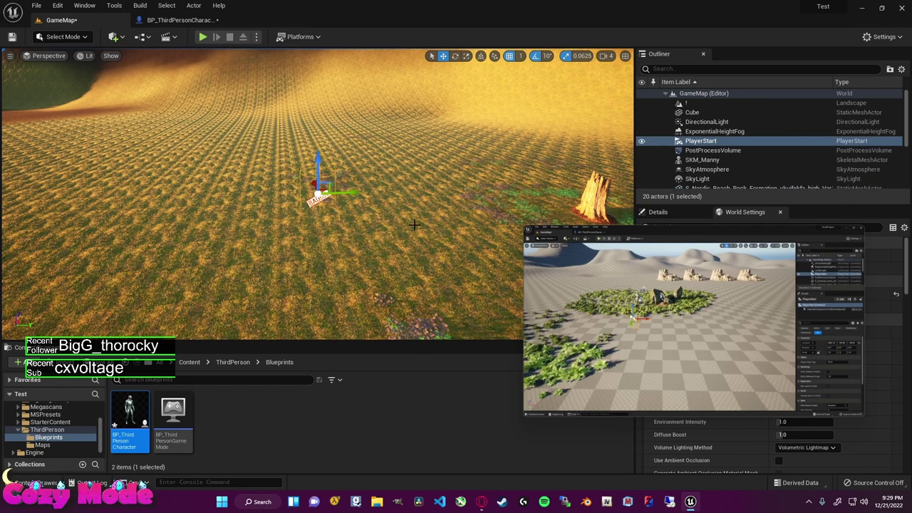
pyautogui.click(541, 401)
pyautogui.moveTo(369, 218); pyautogui.dragTo(416, 223, button='right')
pyautogui.click(541, 401)
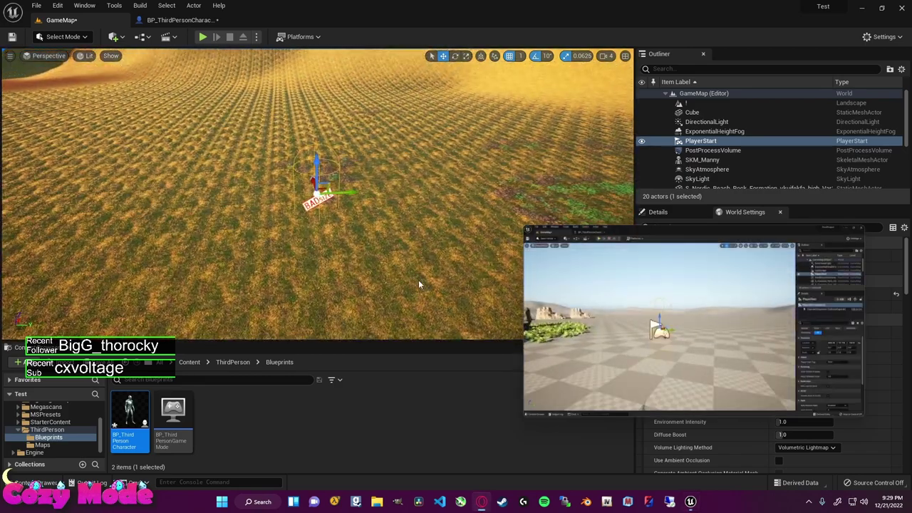
# Raise the Player Start above the landscape surface so it no longer intersects the ground, keeping it selected
pyautogui.moveTo(354, 205); pyautogui.dragTo(349, 194, button='right')
pyautogui.click(347, 214)
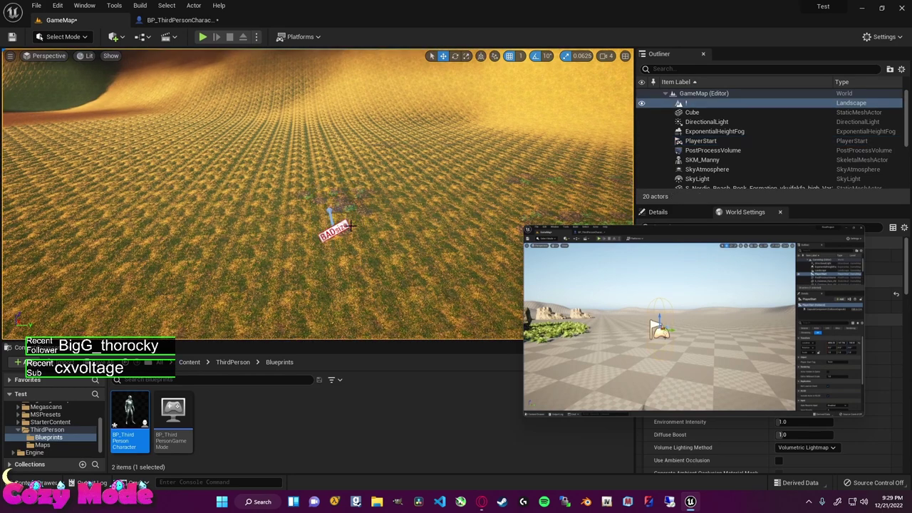
pyautogui.click(349, 226)
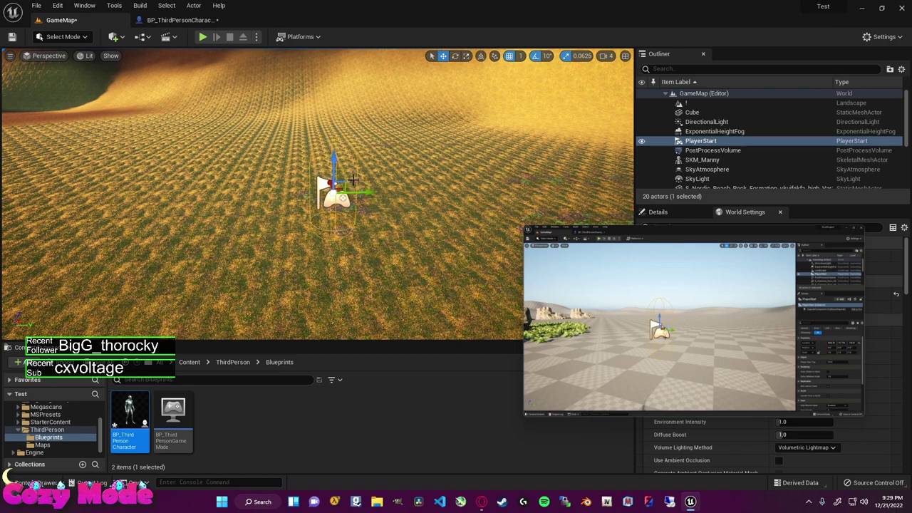
pyautogui.moveTo(372, 233)
pyautogui.mouseDown(button='right')
pyautogui.moveTo(371, 292)
pyautogui.moveTo(377, 185)
pyautogui.moveTo(379, 250)
pyautogui.moveTo(378, 217)
pyautogui.mouseUp(button='right')
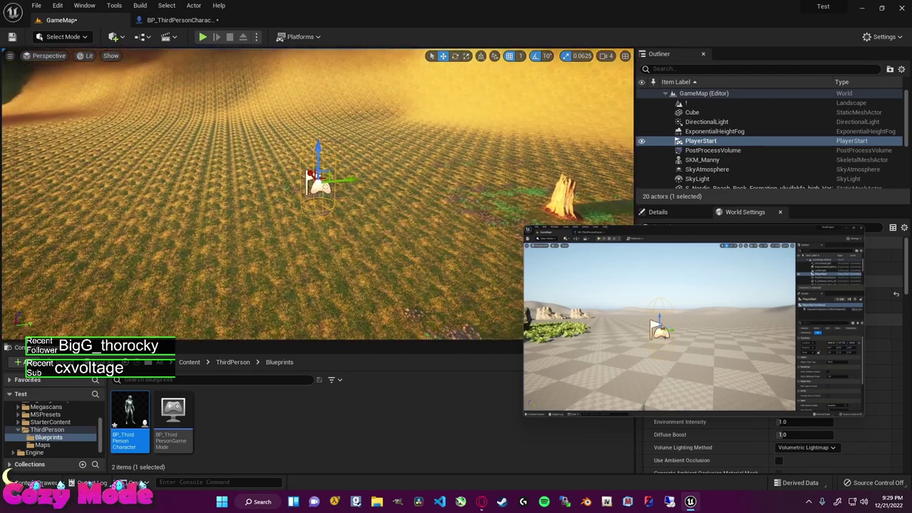
pyautogui.keyDown('alt'); pyautogui.moveTo(373, 251); pyautogui.dragTo(373, 244); pyautogui.keyUp('alt')
pyautogui.rightClick(373, 244)
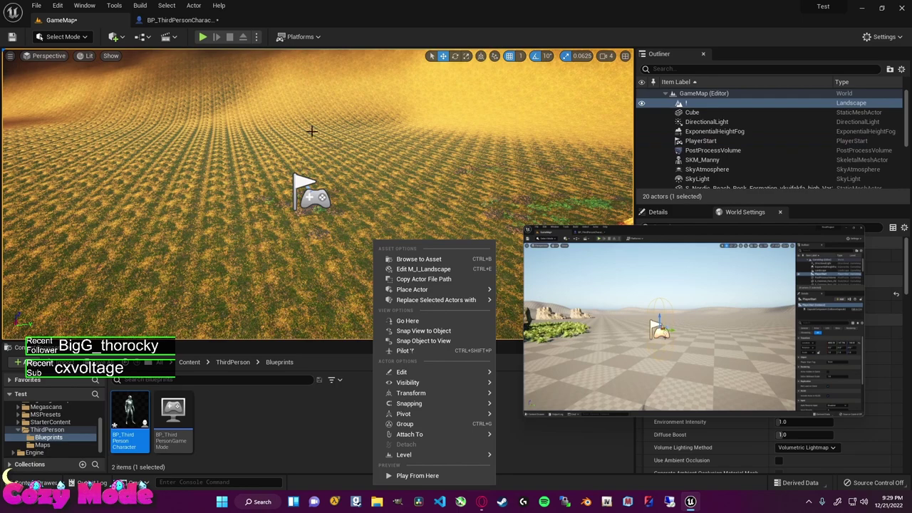
pyautogui.moveTo(307, 109); pyautogui.dragTo(326, 178, button='right')
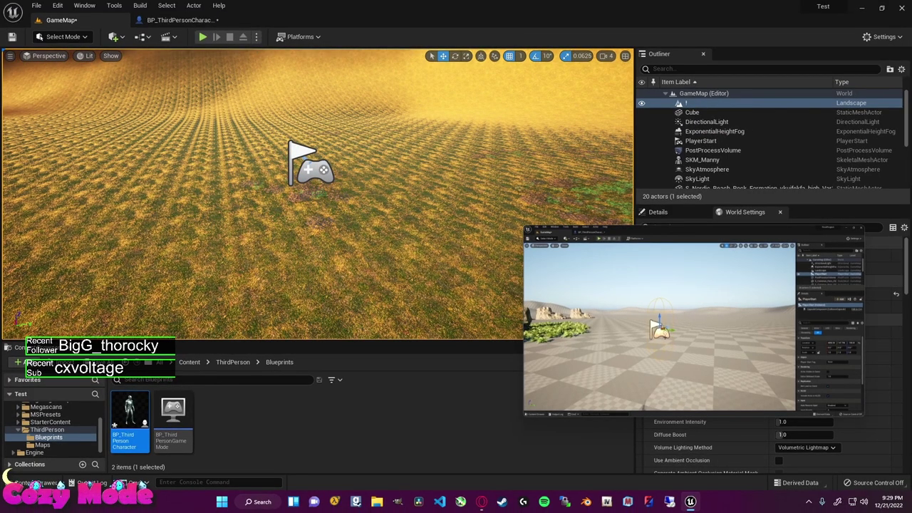
pyautogui.click(318, 194)
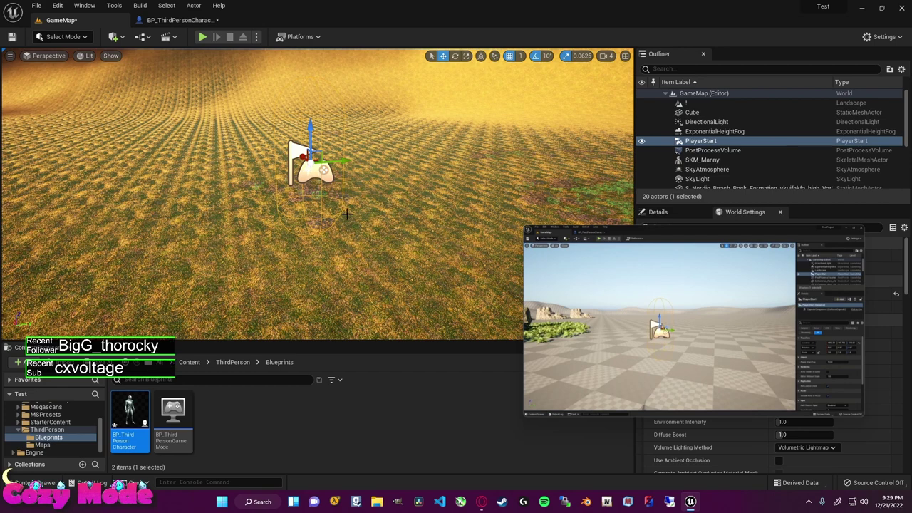
# Readjust the Player Start's height until its capsule clears the landscape again
pyautogui.moveTo(353, 215); pyautogui.dragTo(346, 223, button='right')
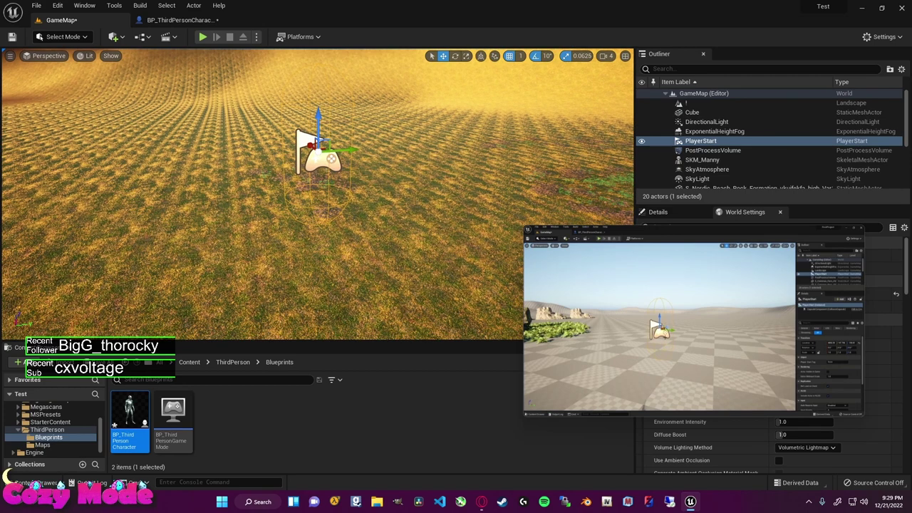
pyautogui.moveTo(276, 128); pyautogui.dragTo(302, 128, button='right')
pyautogui.press('s')
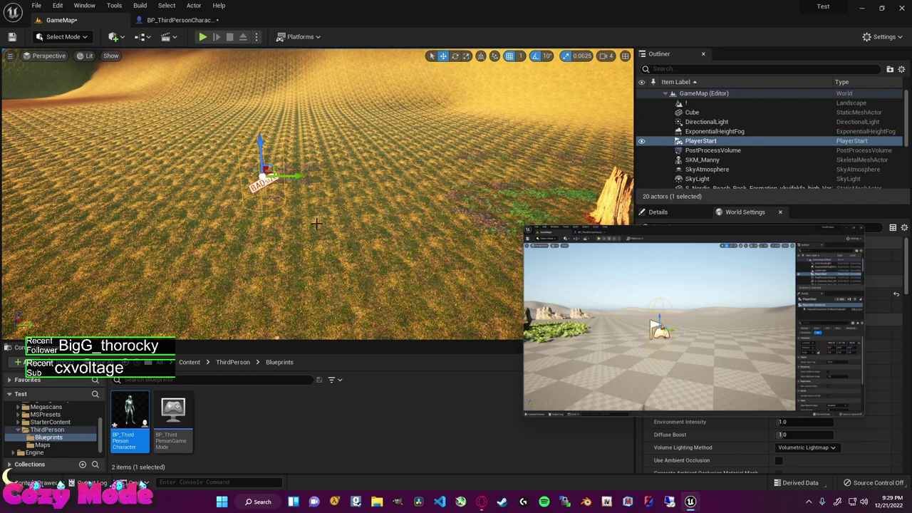
pyautogui.moveTo(263, 161); pyautogui.dragTo(261, 158, button='right')
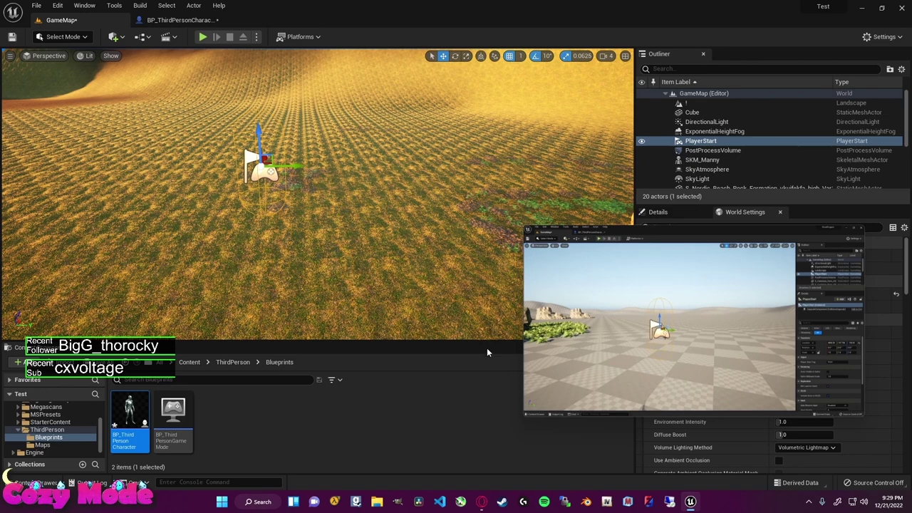
# Move the Player Start beside the tree stump near the Manny mesh and rotate it -90 degrees about its vertical axis
pyautogui.click(540, 401)
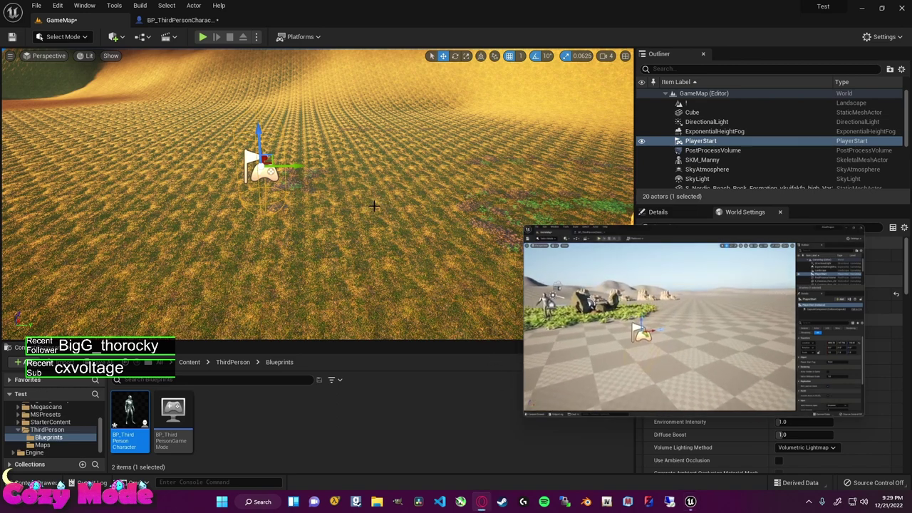
pyautogui.moveTo(373, 218); pyautogui.dragTo(517, 235, button='right')
pyautogui.moveTo(548, 379)
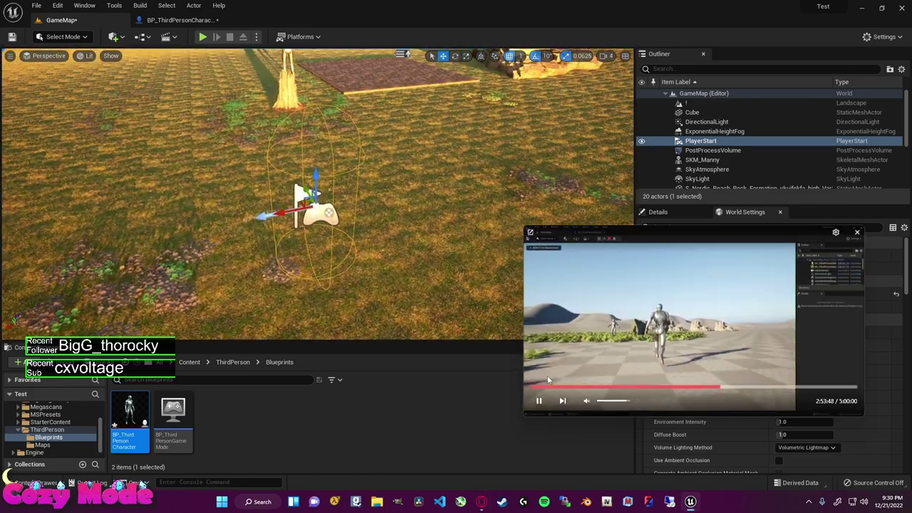
pyautogui.moveTo(470, 284); pyautogui.dragTo(507, 231, button='right')
pyautogui.click(539, 401)
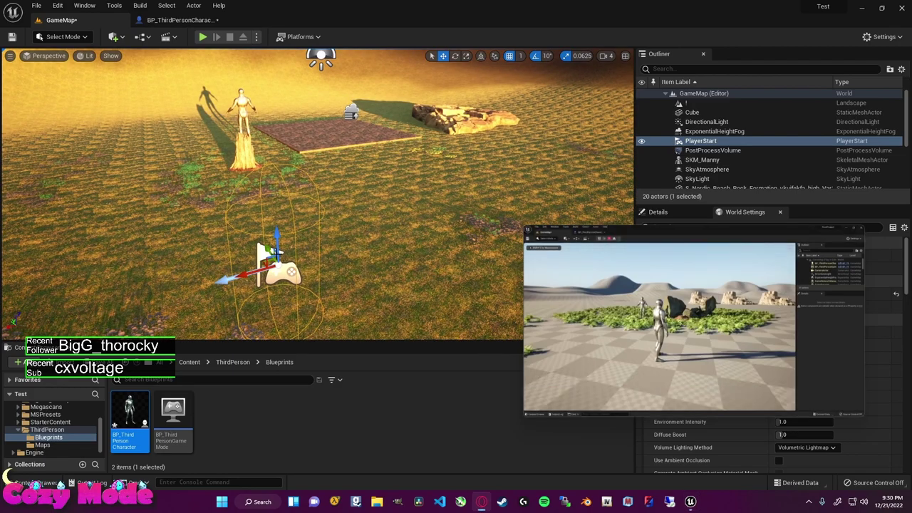
pyautogui.moveTo(275, 253); pyautogui.dragTo(273, 251)
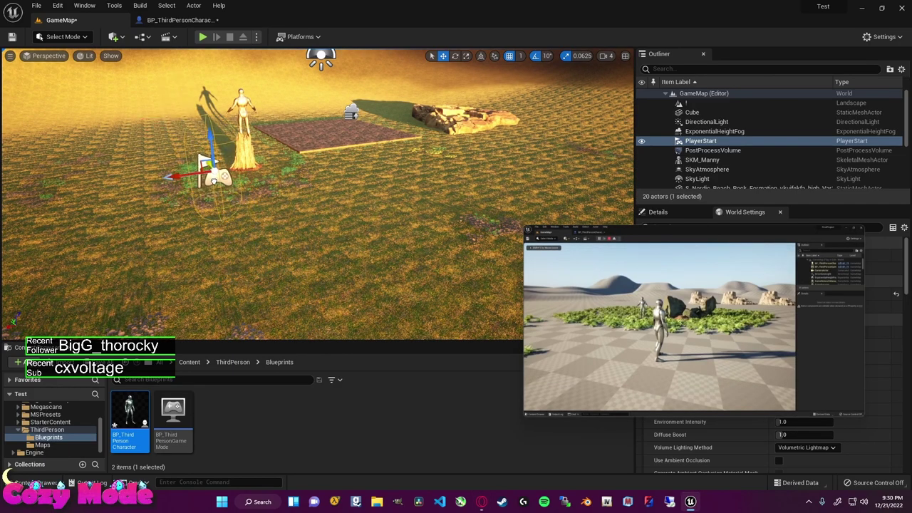
pyautogui.moveTo(283, 198); pyautogui.dragTo(381, 229, button='right')
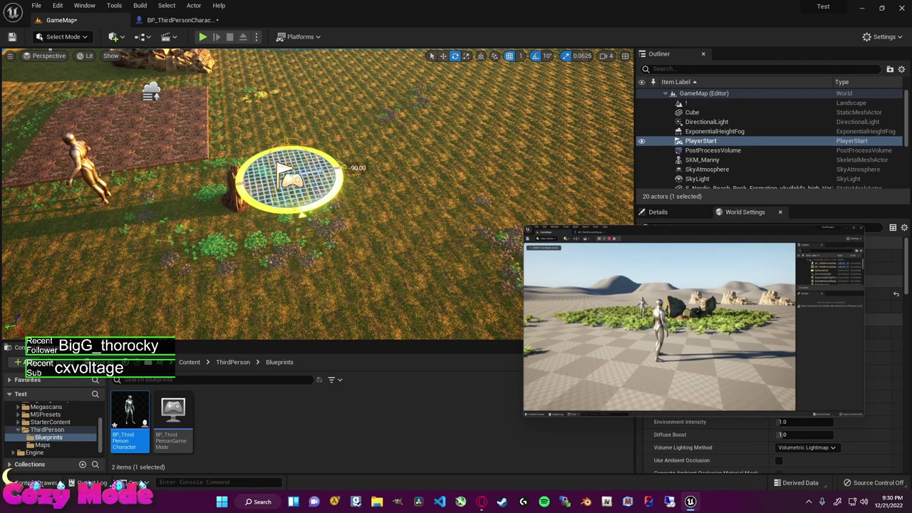
pyautogui.moveTo(301, 200); pyautogui.dragTo(365, 217, button='right')
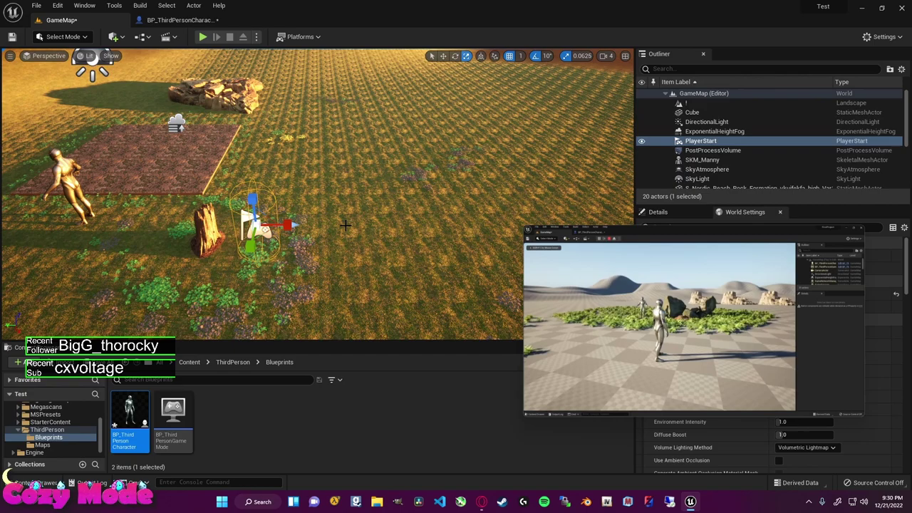
# Play the GameMap level, walk the character around the stump and landscape, and stop playing
pyautogui.hotkey('alt', 'p')
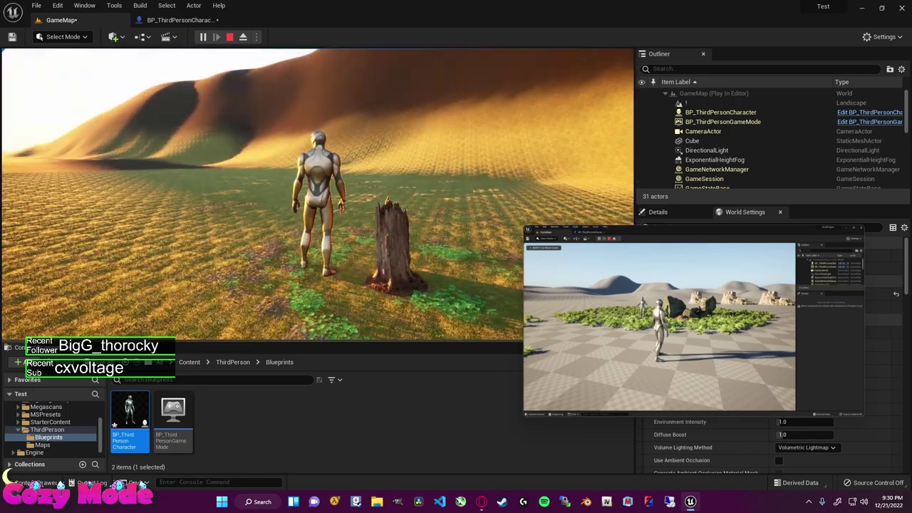
pyautogui.press('w')
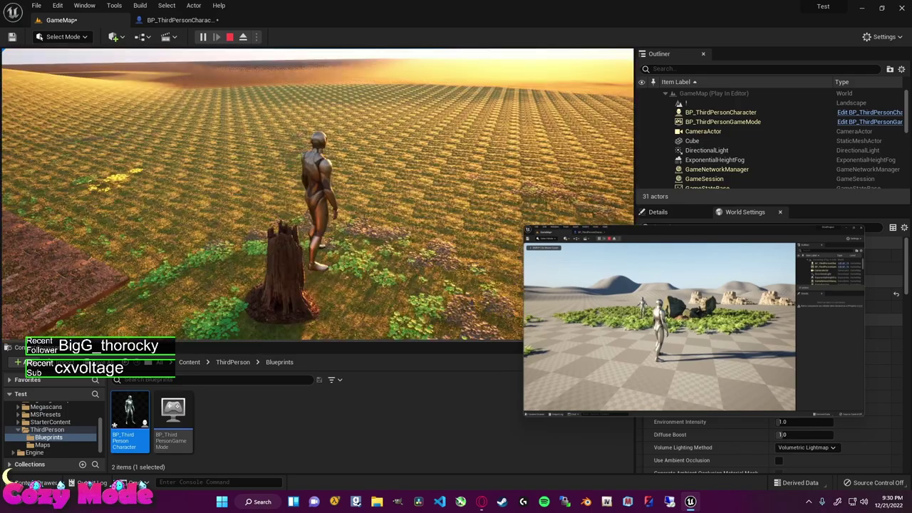
pyautogui.press('w')
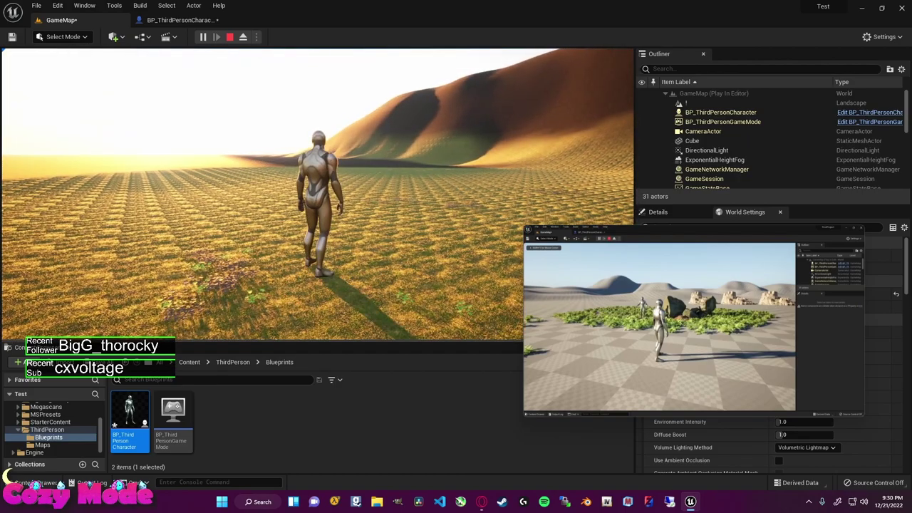
pyautogui.press('Escape')
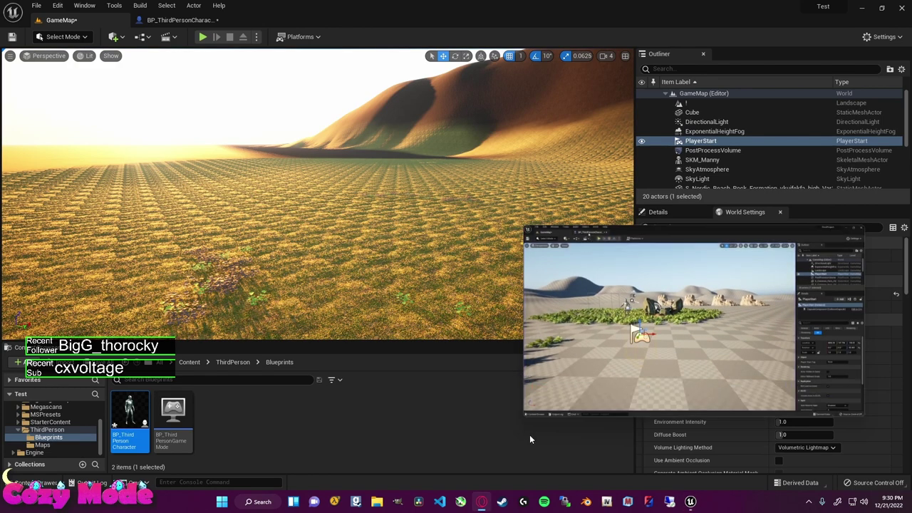
# Run a standalone play preview from the character blueprint and try moving the character sideways
pyautogui.click(167, 21)
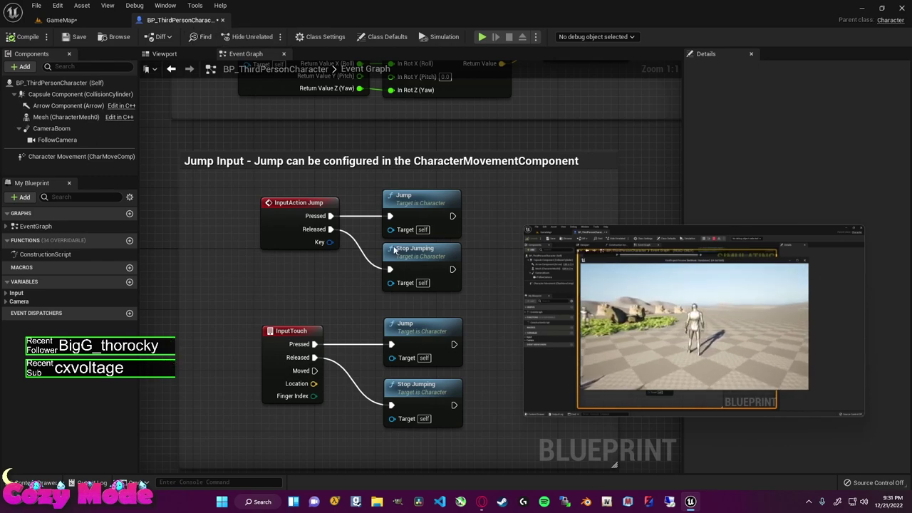
pyautogui.click(481, 37)
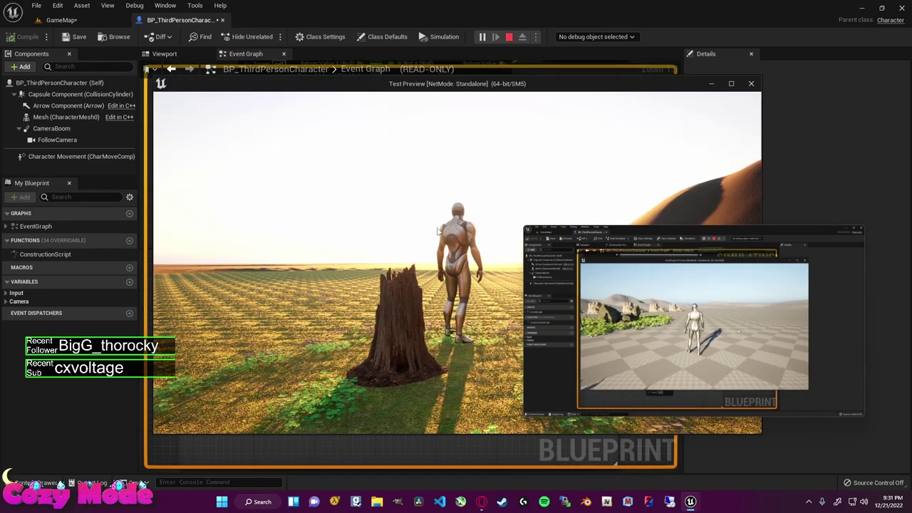
pyautogui.press('d')
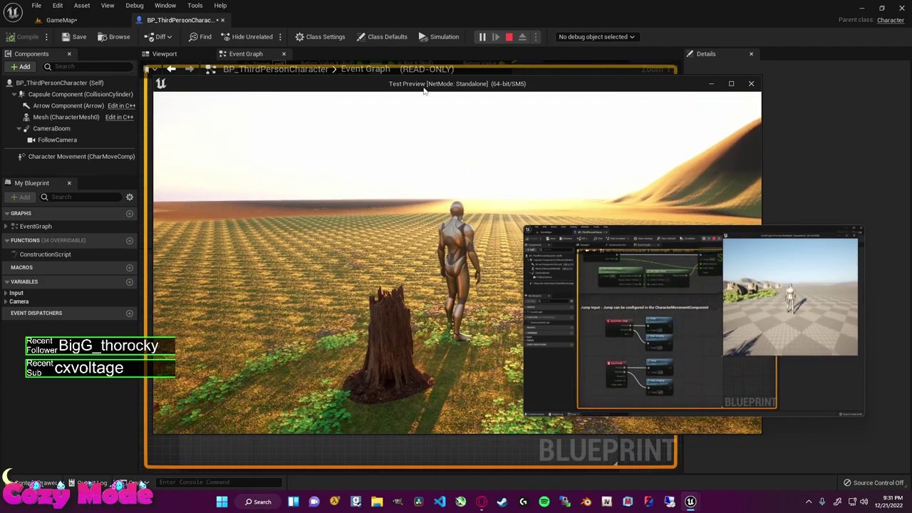
# Shrink the standalone preview window to a small square and place it beside the event graph, clear of the Jump Input nodes
pyautogui.moveTo(554, 93); pyautogui.dragTo(603, 74)
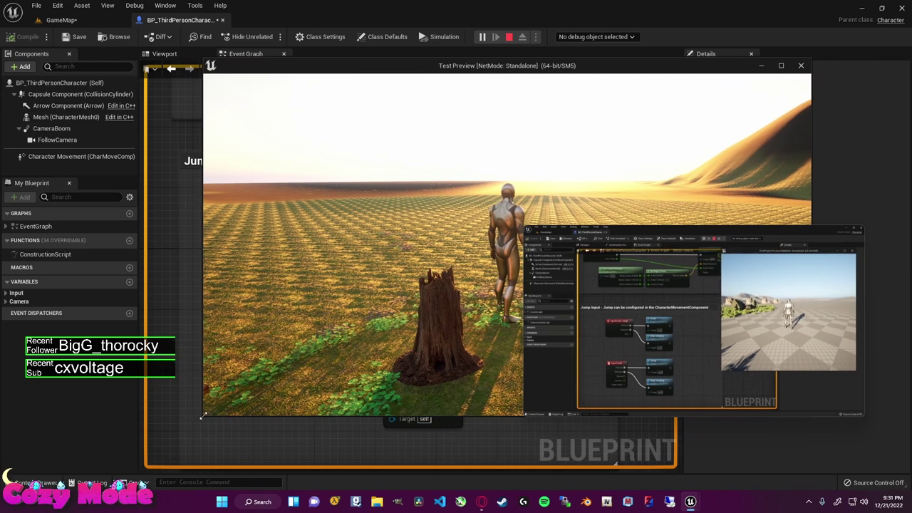
pyautogui.moveTo(202, 416); pyautogui.dragTo(664, 221)
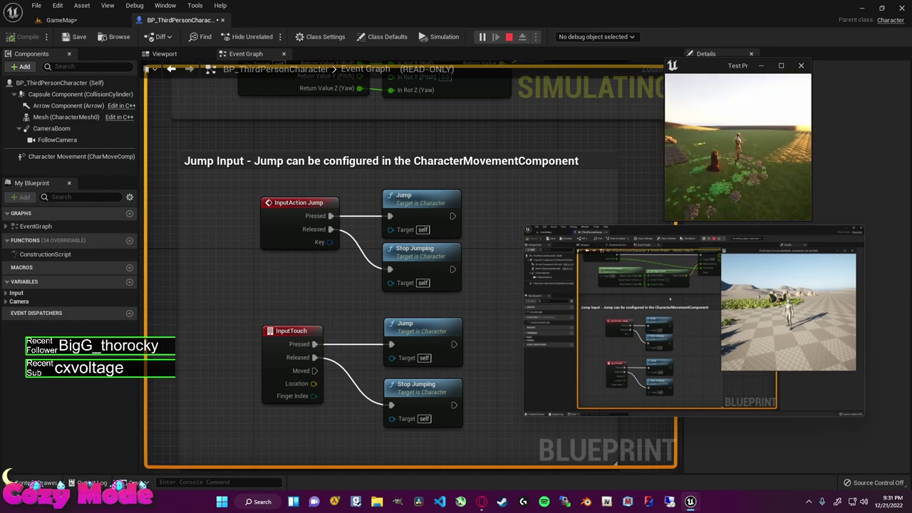
pyautogui.moveTo(720, 65); pyautogui.dragTo(786, 61)
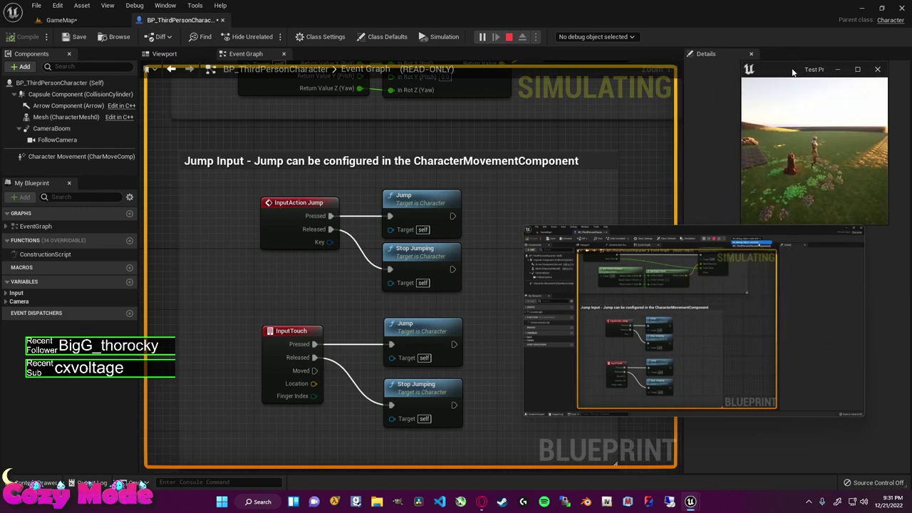
# Select the spawned BP_ThirdPersonCharacter as the debug object and examine the live execution flow through the movement and camera input nodes
pyautogui.moveTo(606, 361)
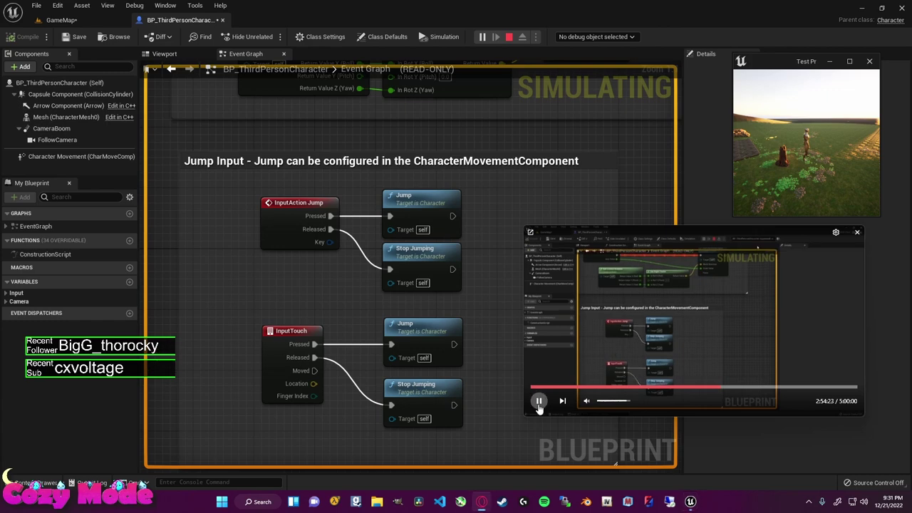
pyautogui.scroll(-5, 450, 311)
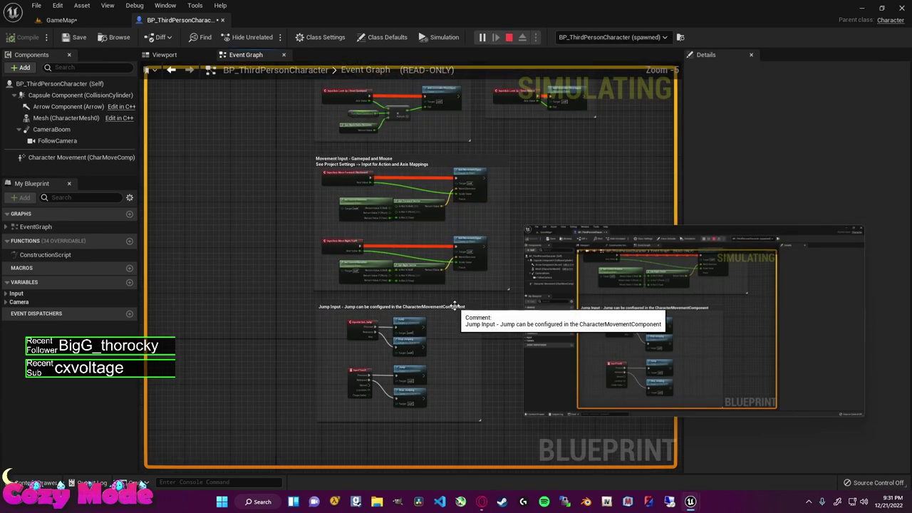
pyautogui.scroll(1, 442, 325)
pyautogui.moveTo(449, 316); pyautogui.dragTo(456, 357, button='right')
pyautogui.scroll(-1, 440, 336)
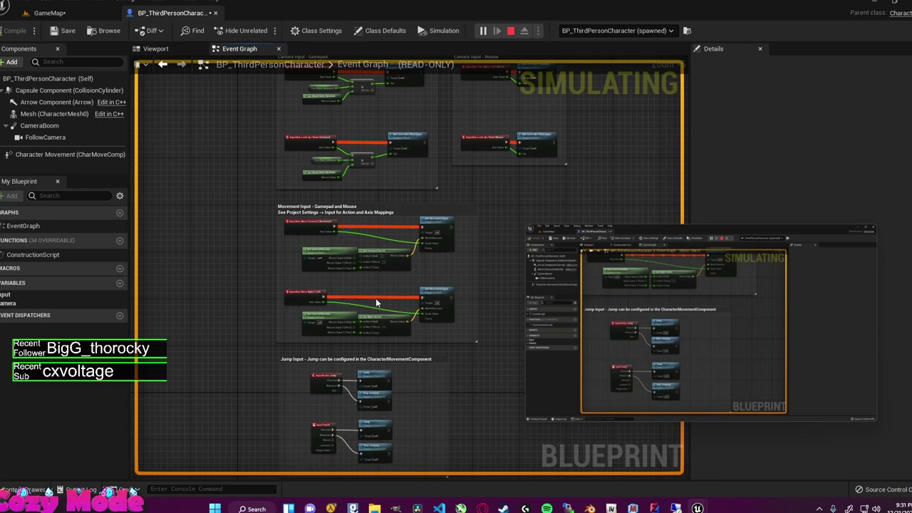
# Resume the tutorial video and watch its walkthrough of the camera and jump input nodes
pyautogui.moveTo(599, 382)
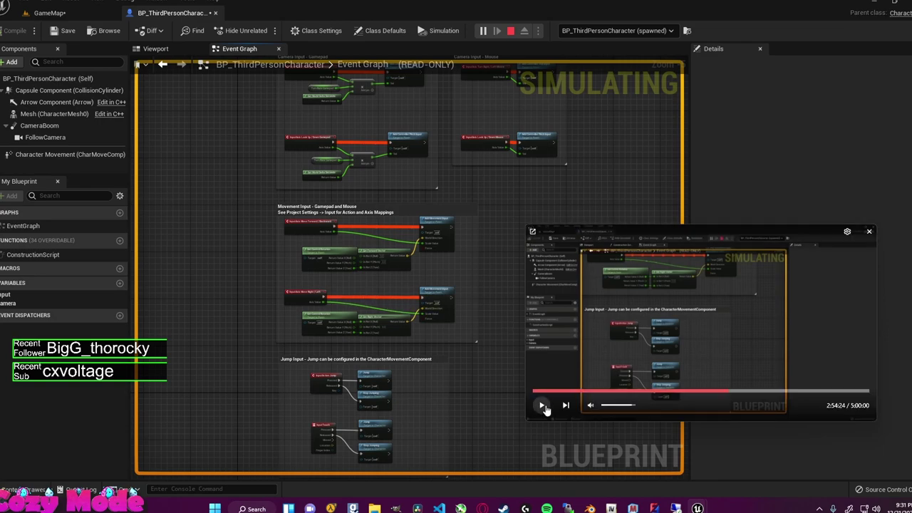
pyautogui.click(544, 407)
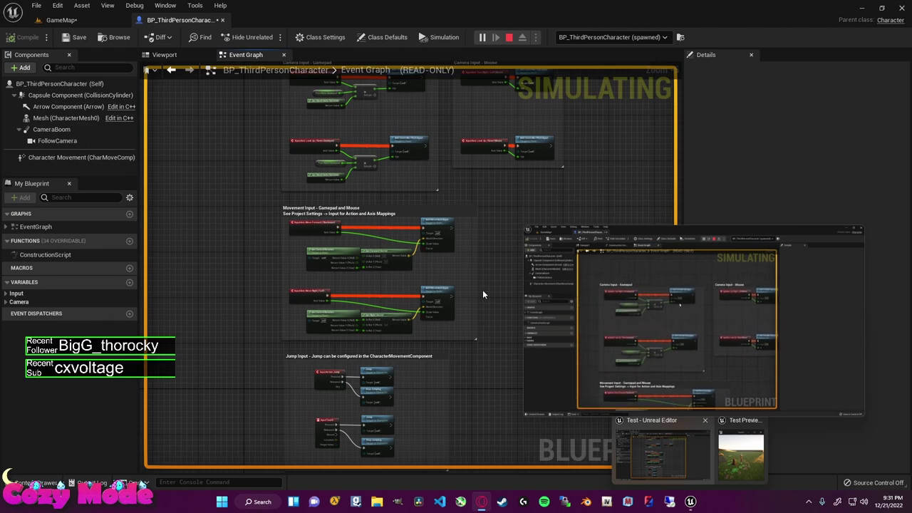
pyautogui.click(539, 401)
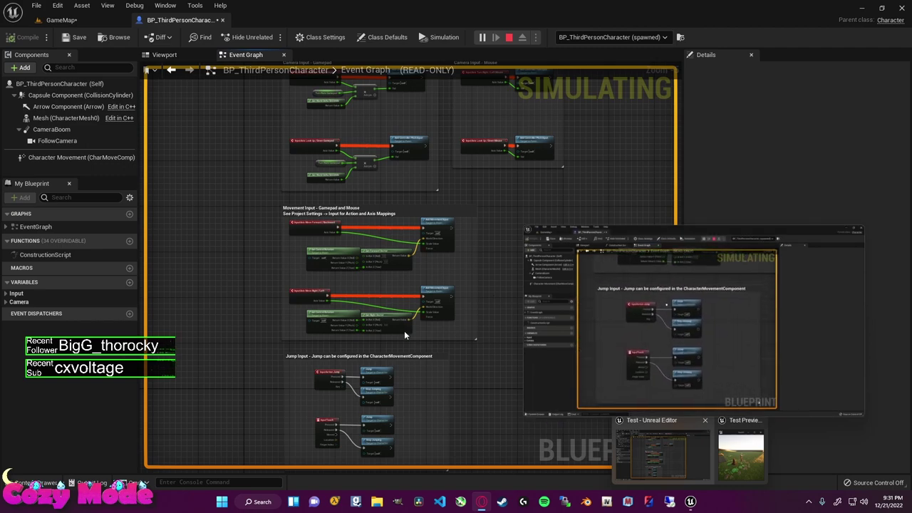
# Make the character jump several times in the standalone preview while watching the Jump Input nodes in the event graph
pyautogui.scroll(2, 406, 342)
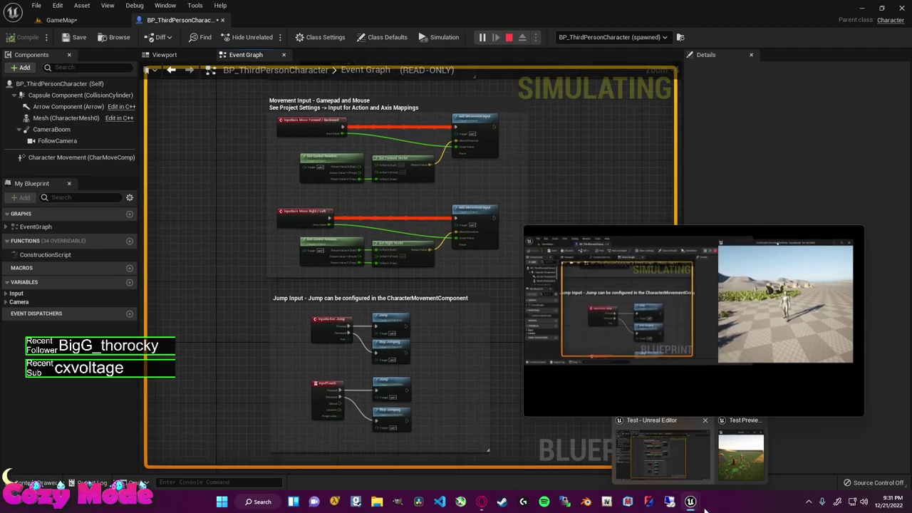
pyautogui.click(720, 470)
pyautogui.click(832, 144)
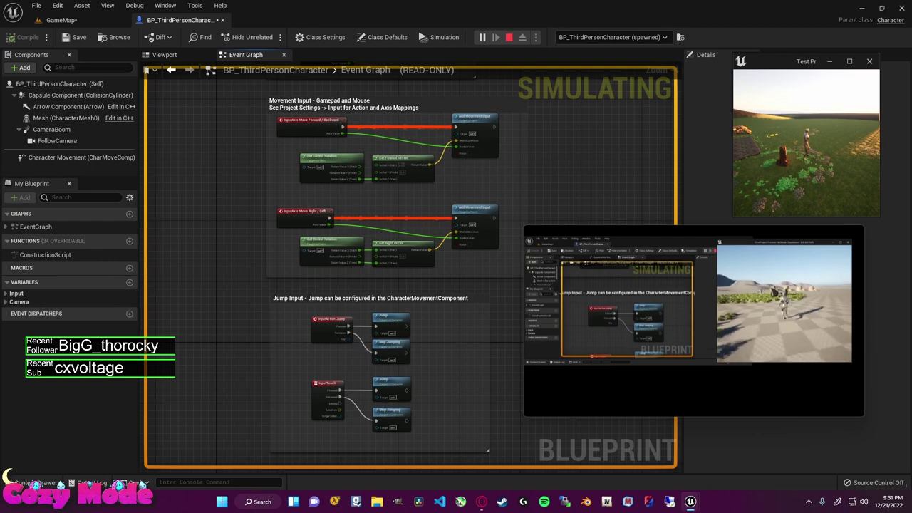
pyautogui.press('space')
pyautogui.press('space')
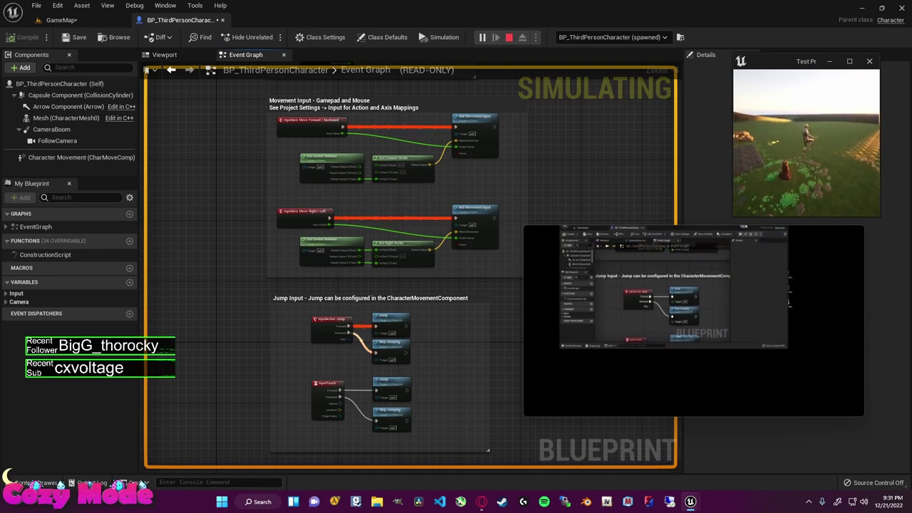
pyautogui.press('space')
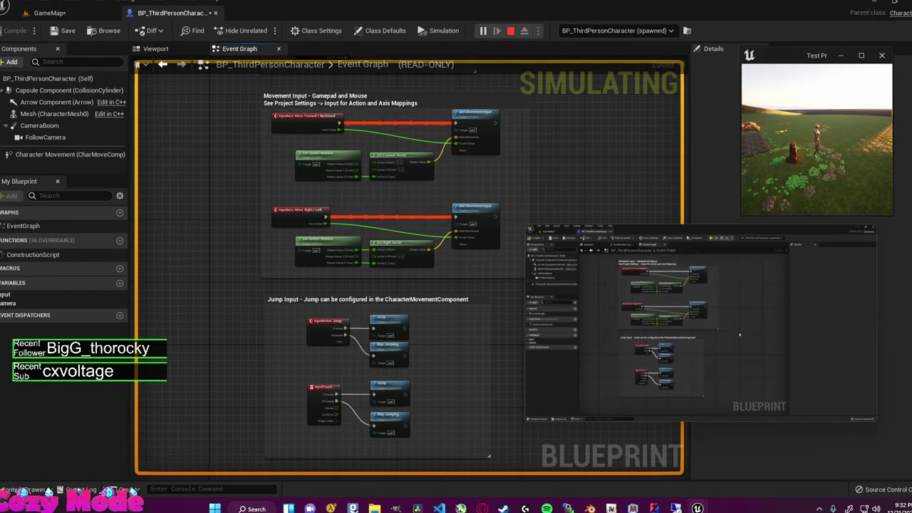
# Release the pointer from the standalone preview and pause the tutorial video
pyautogui.press('super')
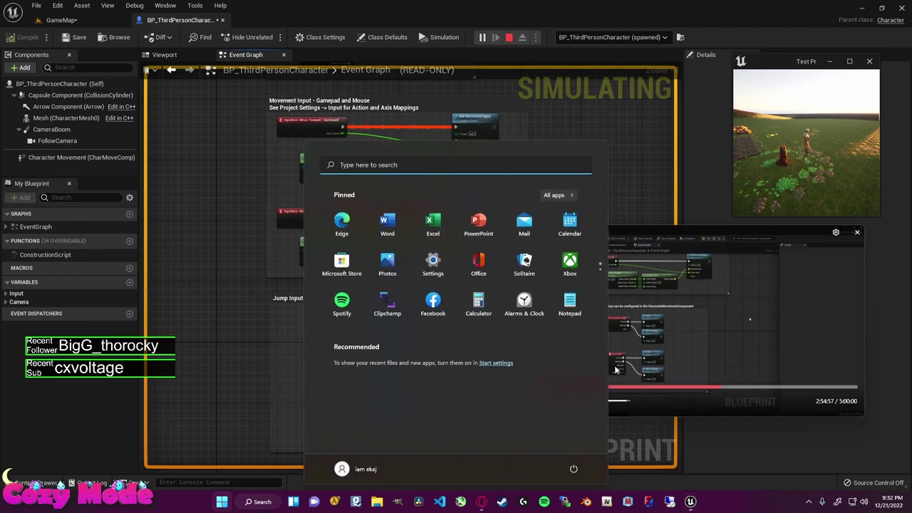
pyautogui.click(714, 343)
pyautogui.click(537, 401)
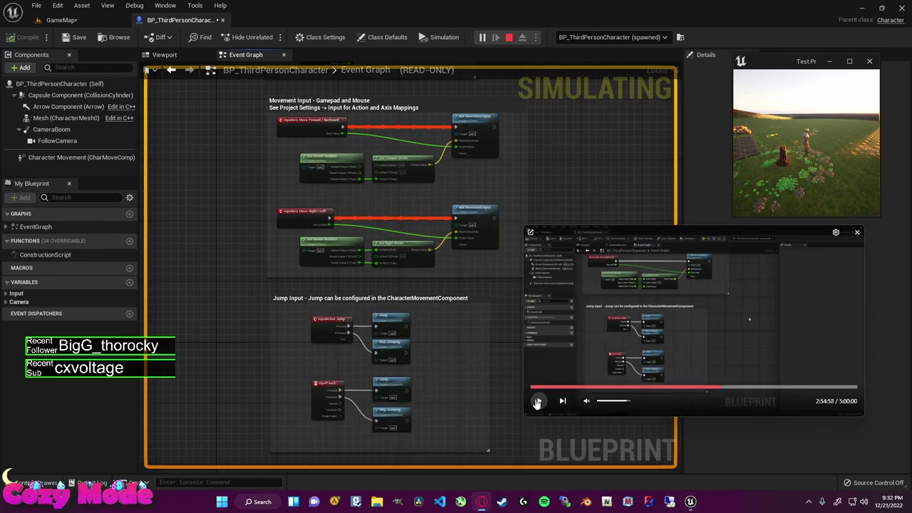
pyautogui.click(537, 402)
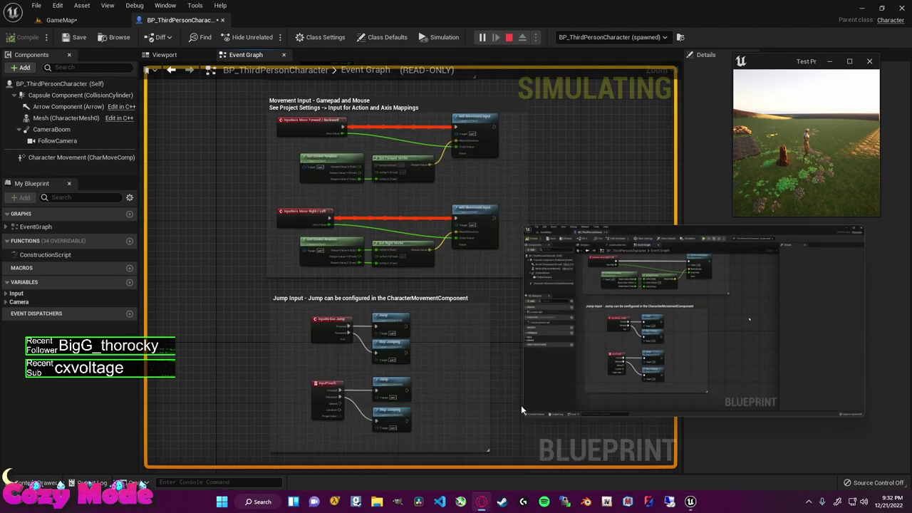